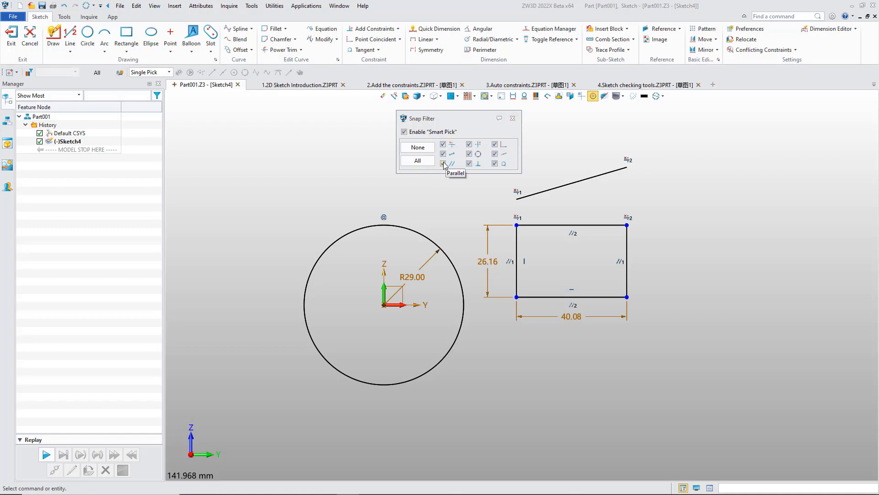
Close the snap filter settings and try drawing a line about 41.7 mm long parallel to the sloped line above the rectangle.
{"action": "left_click", "coordinate": [513, 118]}
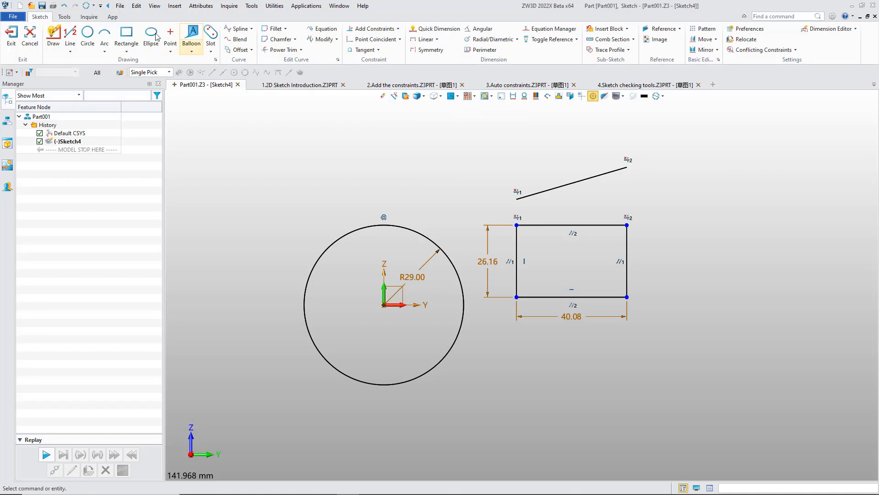
{"action": "left_click", "coordinate": [70, 36]}
{"action": "left_click", "coordinate": [517, 170]}
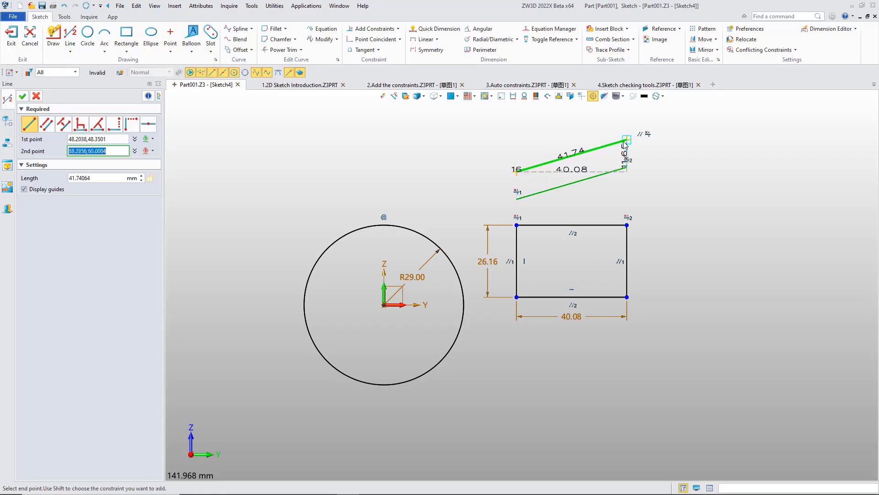
{"action": "left_click", "coordinate": [628, 139]}
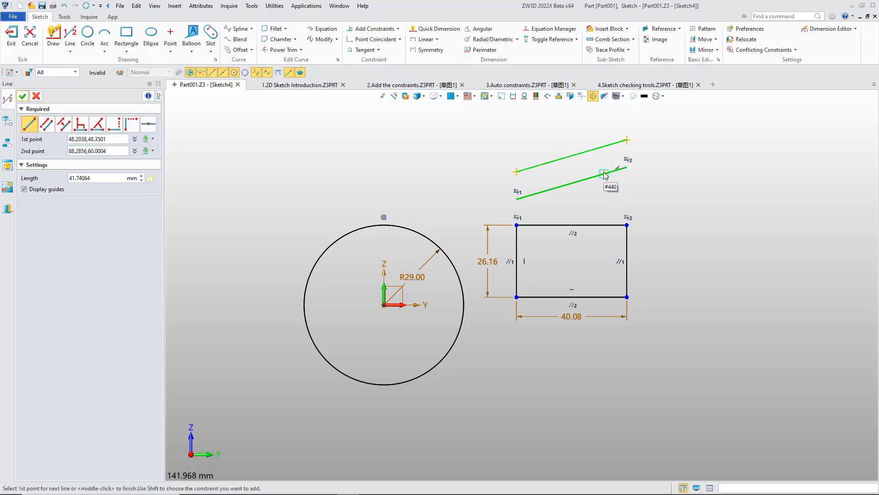
{"action": "left_click", "coordinate": [39, 97]}
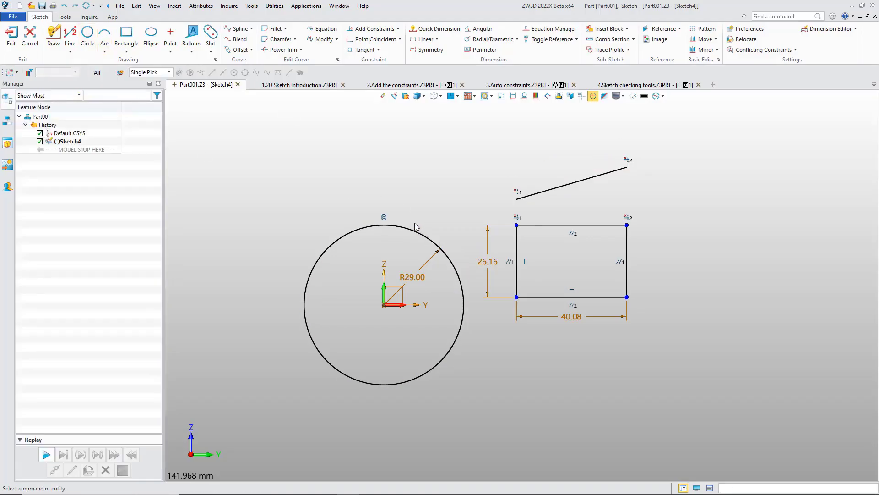
Examine the entity types offered in the pick filter, then close it.
{"action": "left_click", "coordinate": [103, 72]}
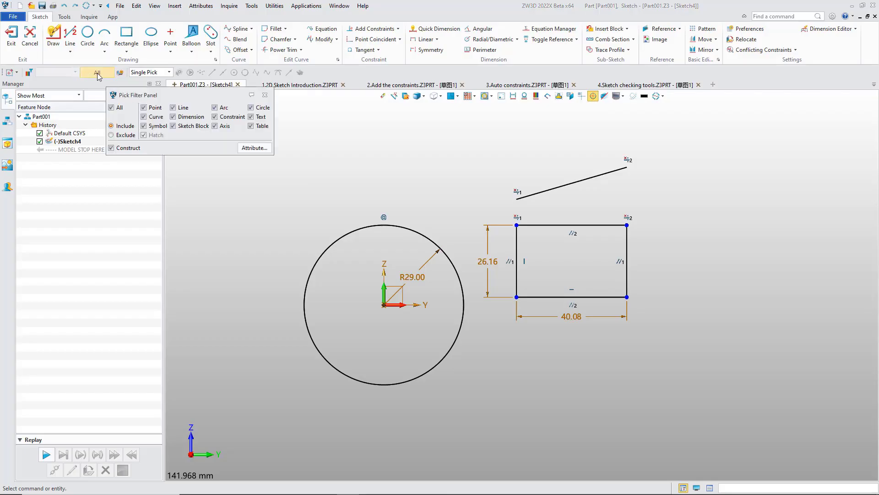
{"action": "left_click_drag", "start_coordinate": [135, 96], "coordinate": [166, 100]}
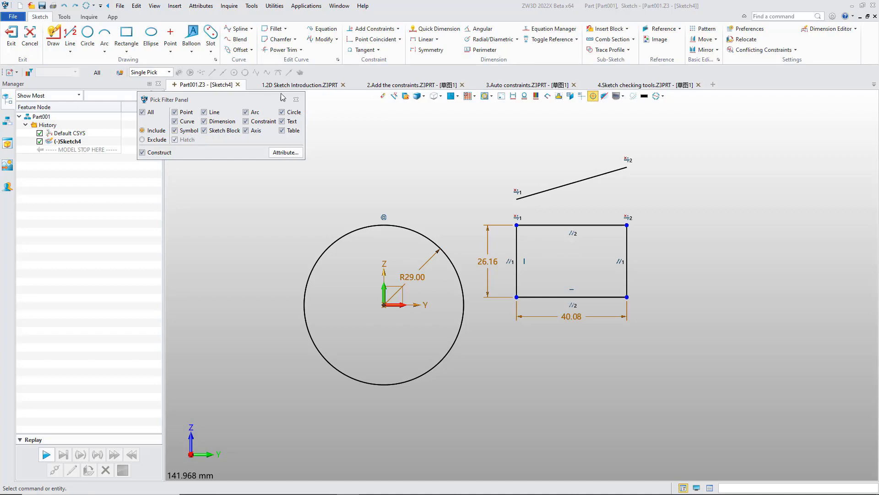
{"action": "left_click", "coordinate": [296, 99]}
Display the sketch grid as grid points.
{"action": "scroll", "coordinate": [422, 132], "scroll_direction": "up", "scroll_amount": 2}
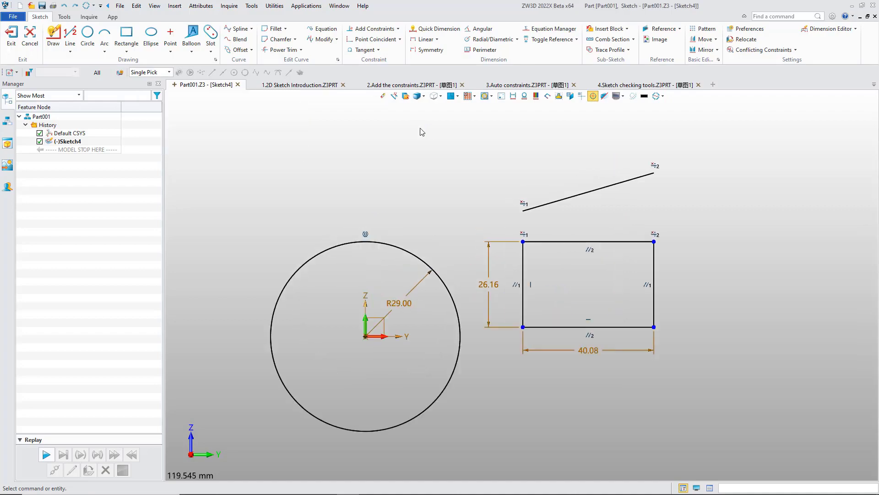
{"action": "left_click", "coordinate": [475, 96]}
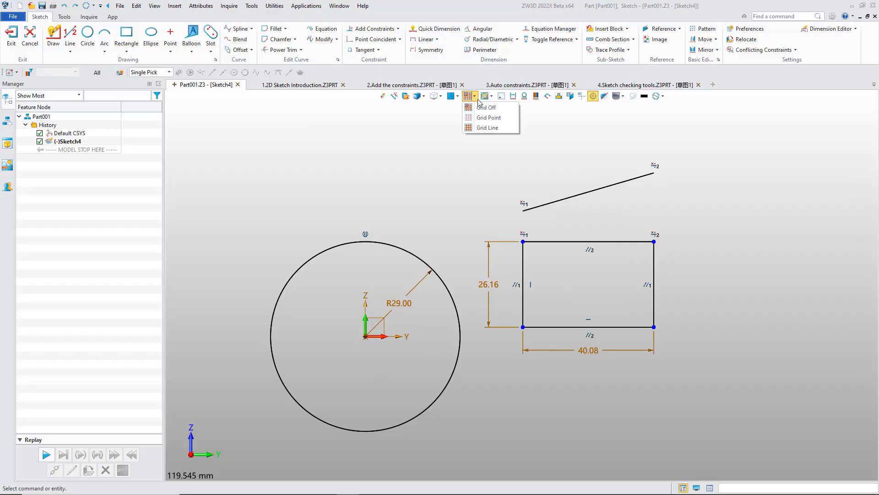
{"action": "left_click", "coordinate": [490, 118]}
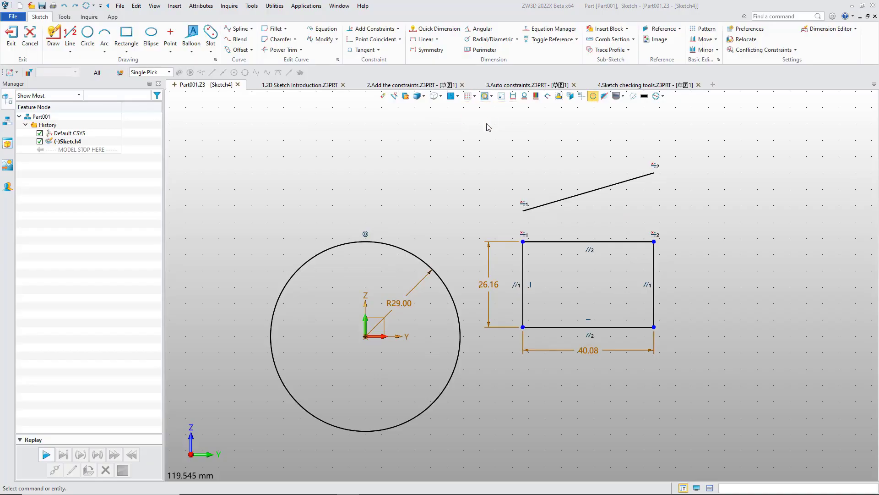
{"action": "scroll", "coordinate": [435, 181], "scroll_direction": "up", "scroll_amount": 2}
{"action": "scroll", "coordinate": [451, 118], "scroll_direction": "down", "scroll_amount": 3}
Try the grid line display, and turn the grid off.
{"action": "left_click", "coordinate": [475, 96]}
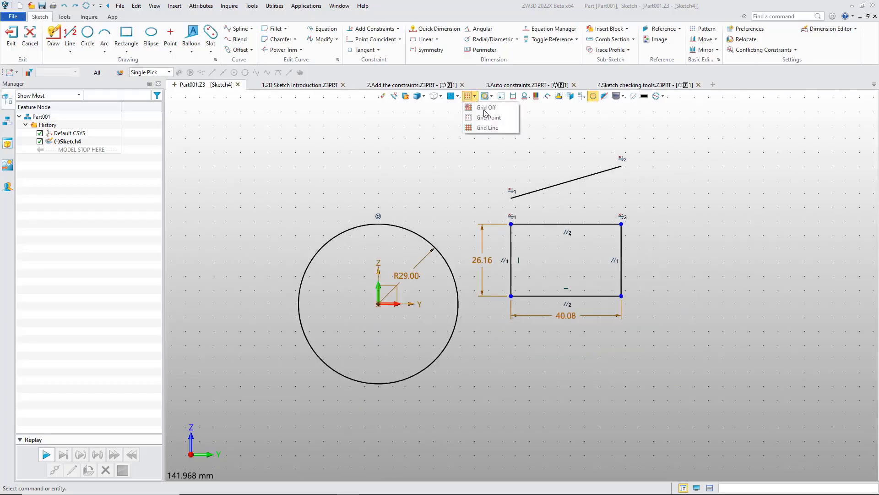
{"action": "left_click", "coordinate": [490, 127]}
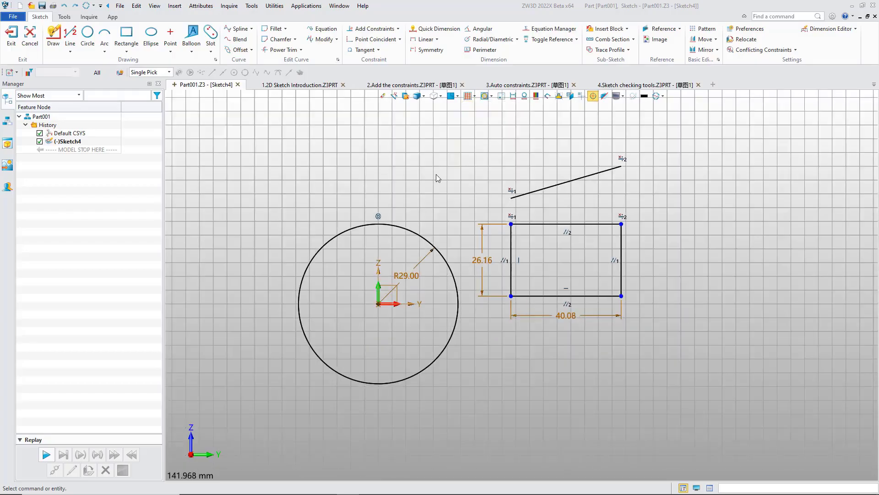
{"action": "left_click", "coordinate": [475, 96]}
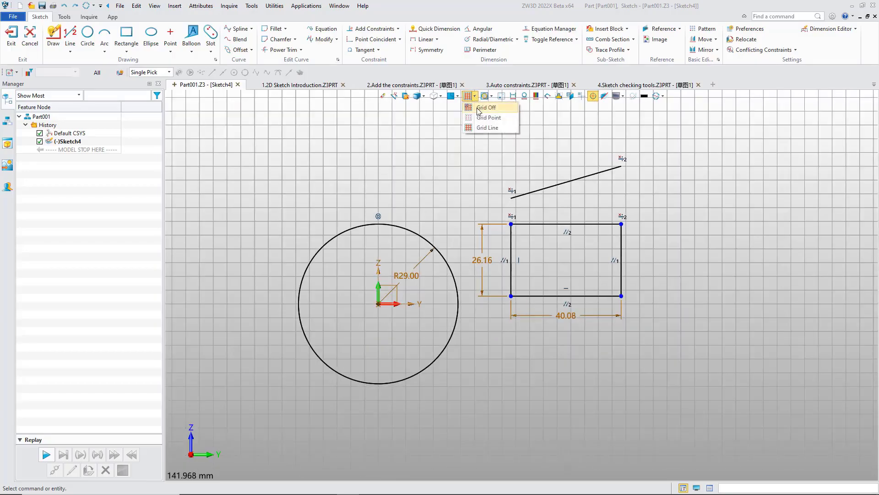
{"action": "left_click", "coordinate": [478, 110]}
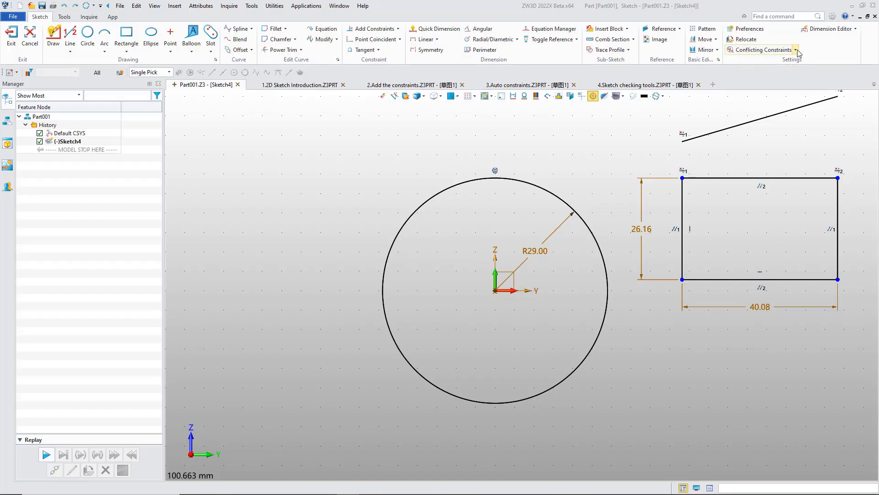
Set the sketch grid spacing to 10 mm in the sketch preferences.
{"action": "left_click", "coordinate": [750, 29]}
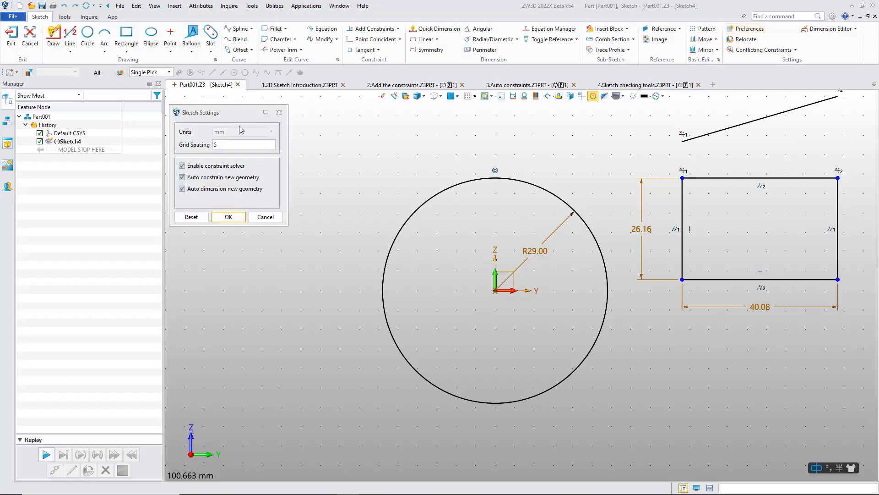
{"action": "left_click_drag", "start_coordinate": [238, 117], "coordinate": [253, 126]}
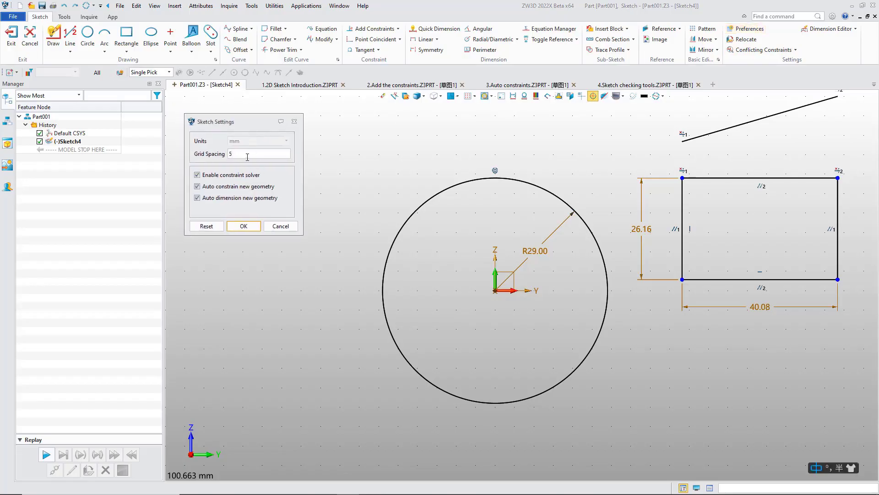
{"action": "double_click", "coordinate": [247, 157]}
{"action": "type", "text": "10"}
{"action": "left_click", "coordinate": [246, 228]}
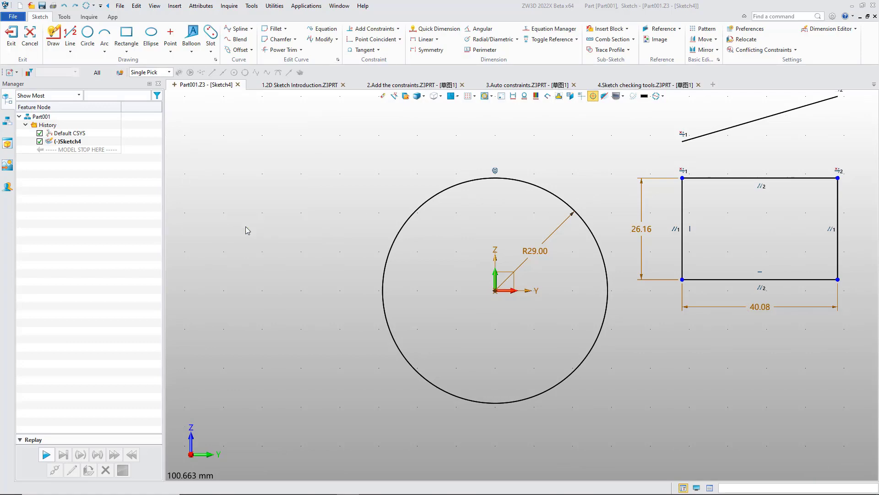
Check how well the sketch geometry is defined by toggling the constraint status colours on and off.
{"action": "scroll", "coordinate": [440, 142], "scroll_direction": "up", "scroll_amount": 1}
{"action": "scroll", "coordinate": [455, 141], "scroll_direction": "down", "scroll_amount": 2}
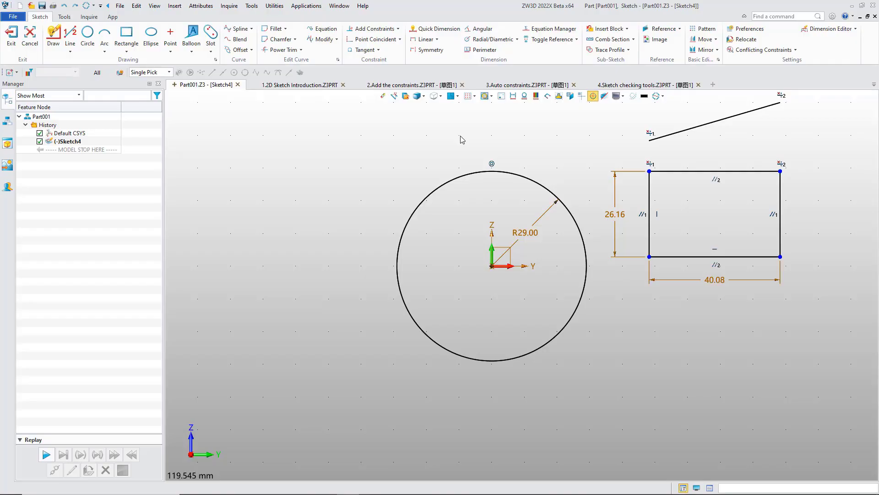
{"action": "middle_click_drag", "start_coordinate": [646, 161], "coordinate": [585, 178]}
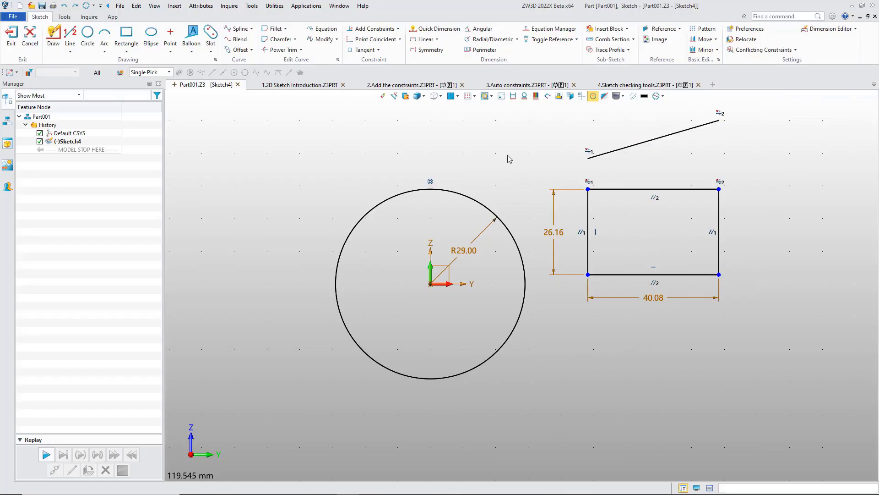
{"action": "left_click", "coordinate": [535, 97]}
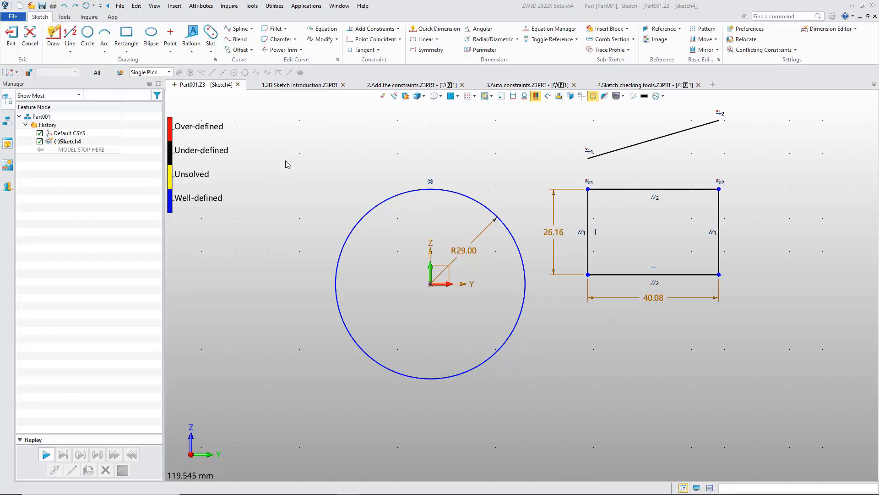
{"action": "left_click", "coordinate": [536, 96]}
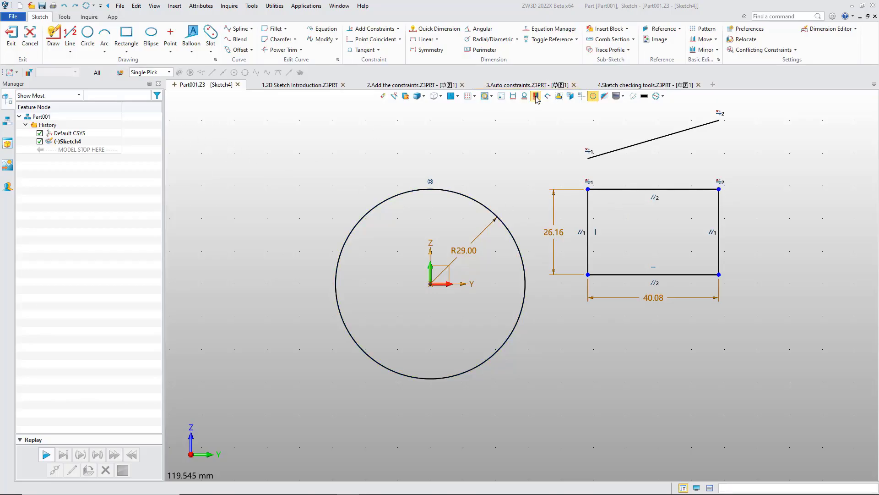
{"action": "left_click", "coordinate": [536, 97]}
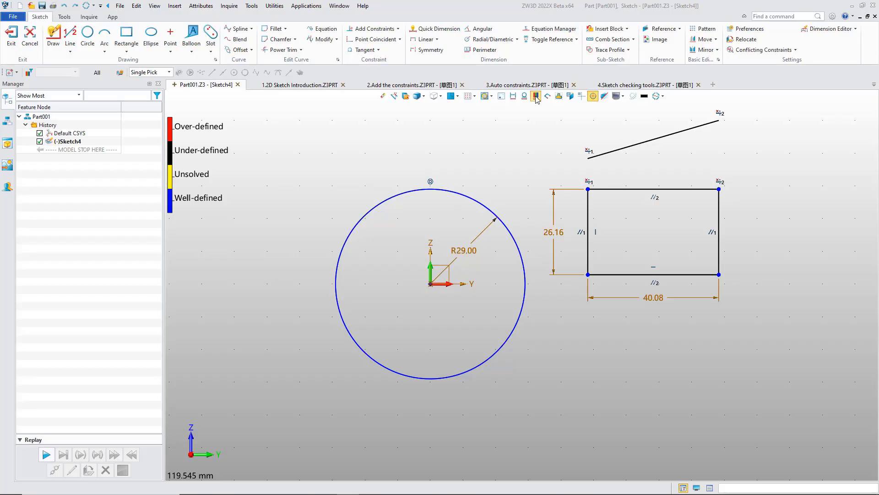
{"action": "left_click", "coordinate": [536, 97]}
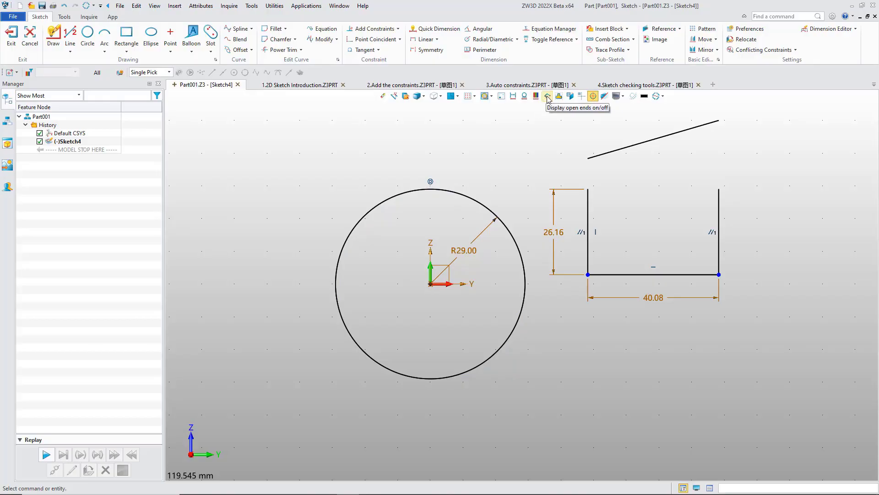
Check the sketch for open ends by toggling the open end markers, leaving them hidden.
{"action": "left_click", "coordinate": [547, 97]}
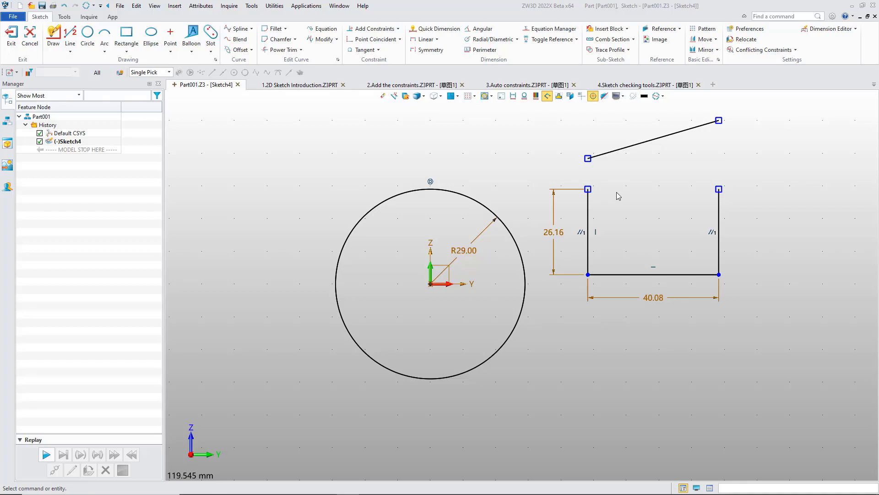
{"action": "left_click", "coordinate": [547, 96]}
{"action": "left_click", "coordinate": [546, 96]}
{"action": "left_click", "coordinate": [546, 96]}
Check the sketch for closed regions by switching the closed rings shading on and back off.
{"action": "middle_click_drag", "start_coordinate": [545, 97], "coordinate": [558, 100]}
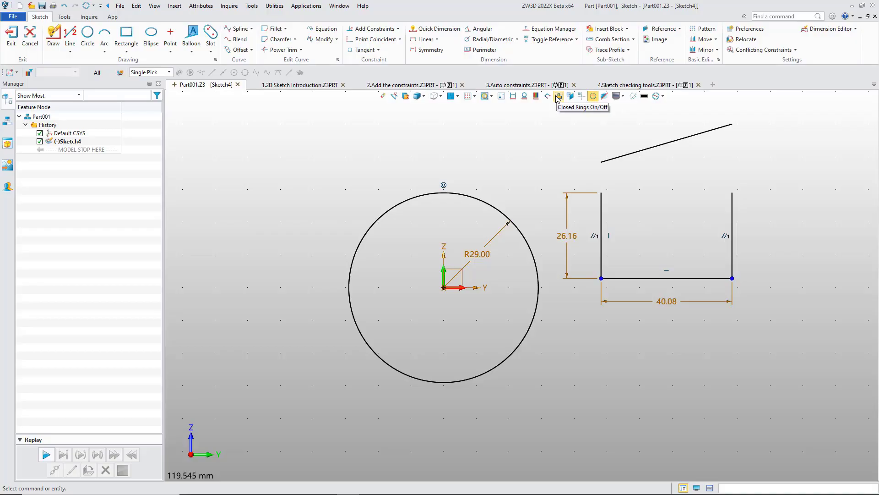
{"action": "left_click", "coordinate": [558, 96]}
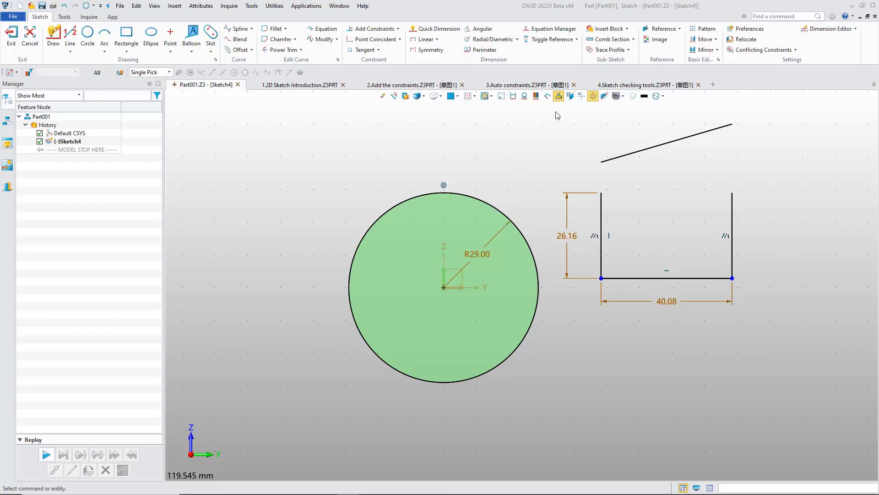
{"action": "left_click", "coordinate": [559, 97]}
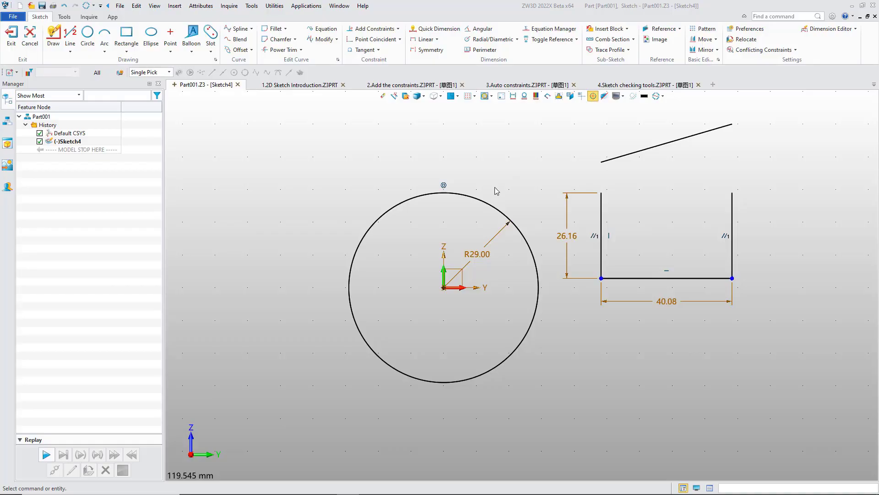
View the dashed horizontal and vertical sketch axes through the origin, then hide them.
{"action": "left_click", "coordinate": [581, 96]}
{"action": "scroll", "coordinate": [582, 125], "scroll_direction": "down", "scroll_amount": 3}
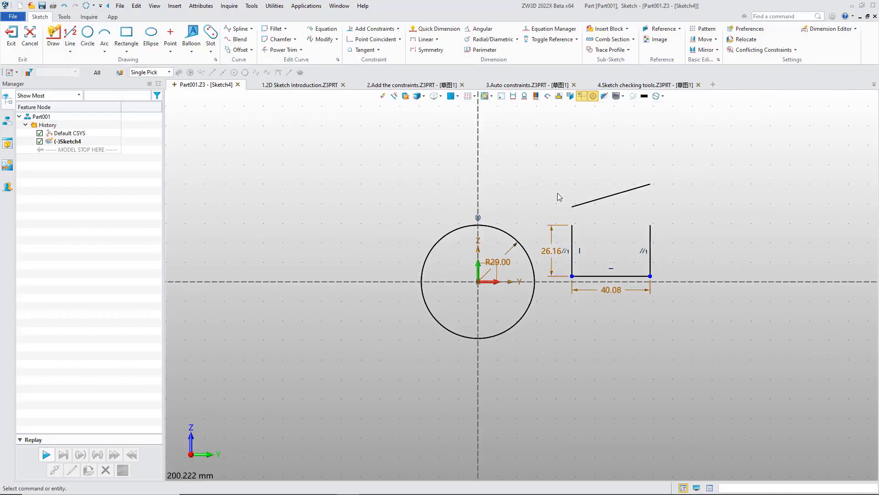
{"action": "left_click", "coordinate": [581, 96]}
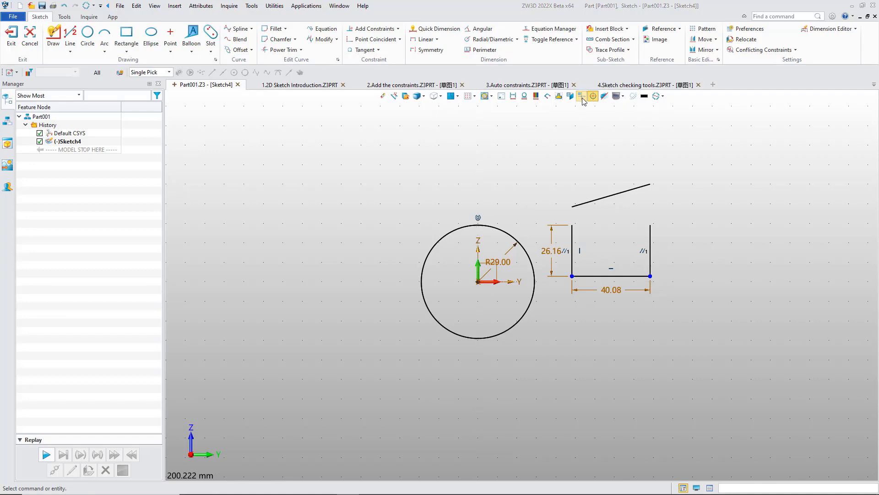
Turn on construction geometry and draw a circle of radius 29 mm beyond the sloped line, level with its lower endpoint.
{"action": "left_click", "coordinate": [633, 96]}
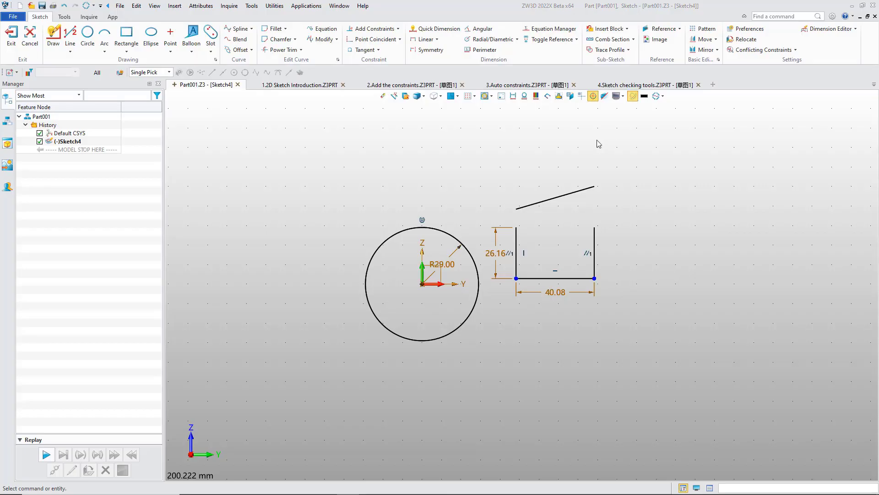
{"action": "left_click", "coordinate": [88, 35]}
{"action": "left_click", "coordinate": [650, 225]}
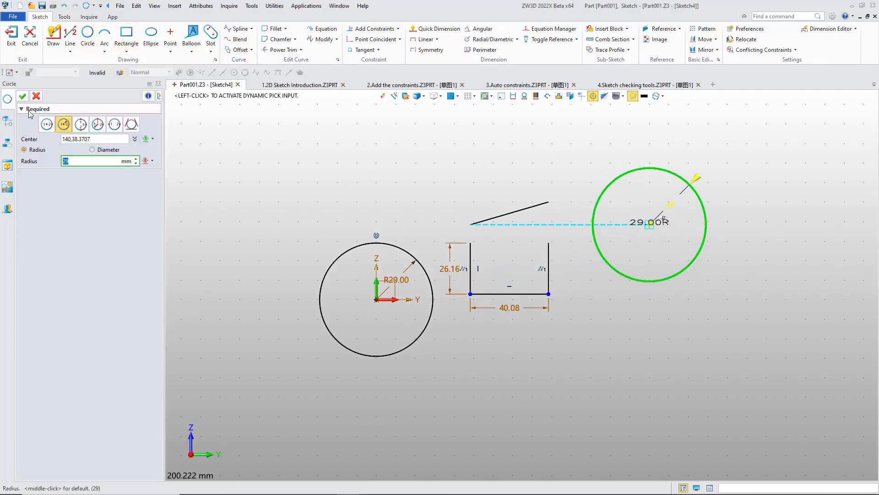
{"action": "middle_click", "coordinate": [597, 153]}
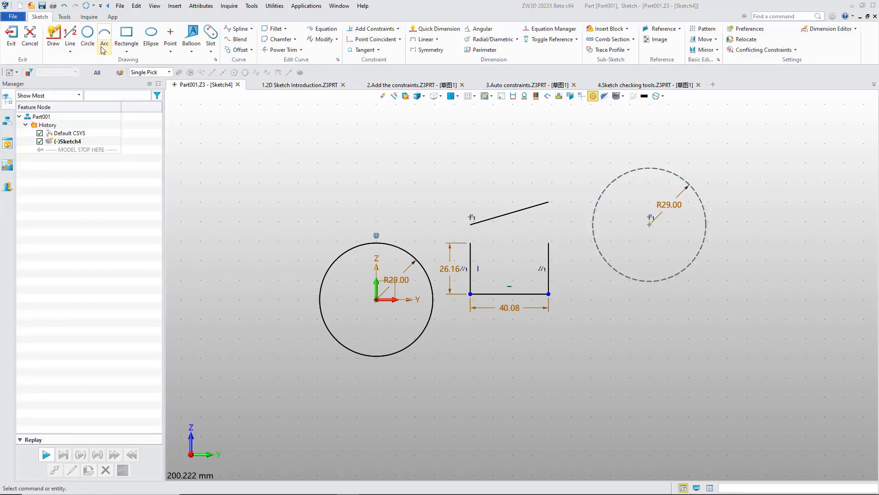
Draw a regular circle of radius 29 mm centred at 210, 40, level with the dashed construction circle.
{"action": "left_click", "coordinate": [87, 34]}
{"action": "left_click", "coordinate": [786, 223]}
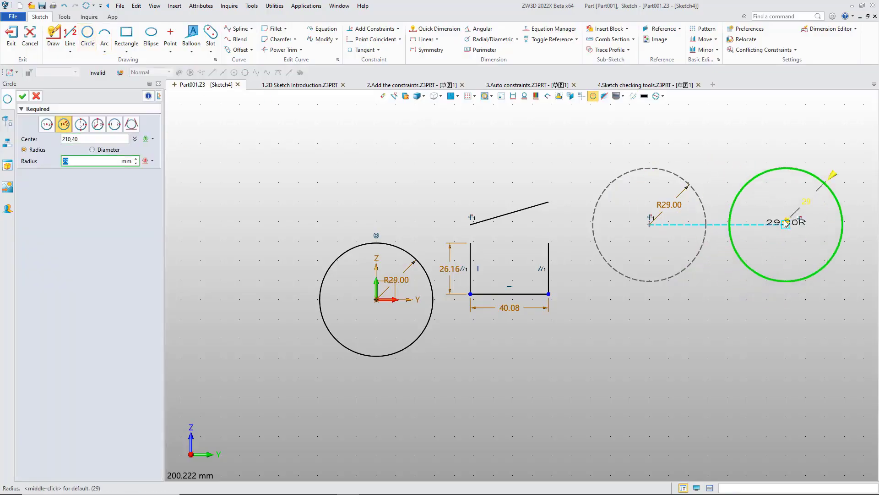
{"action": "middle_click", "coordinate": [736, 154]}
{"action": "middle_click_drag", "start_coordinate": [736, 149], "coordinate": [663, 157]}
{"action": "middle_click", "coordinate": [663, 156]}
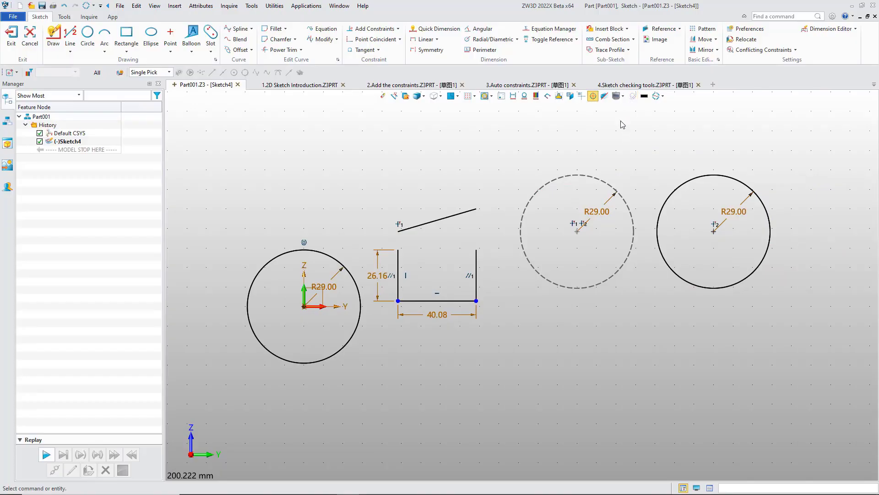
Toggle the dashed construction circle to regular geometry and the solid circle beside it to construction geometry.
{"action": "right_click", "coordinate": [603, 185]}
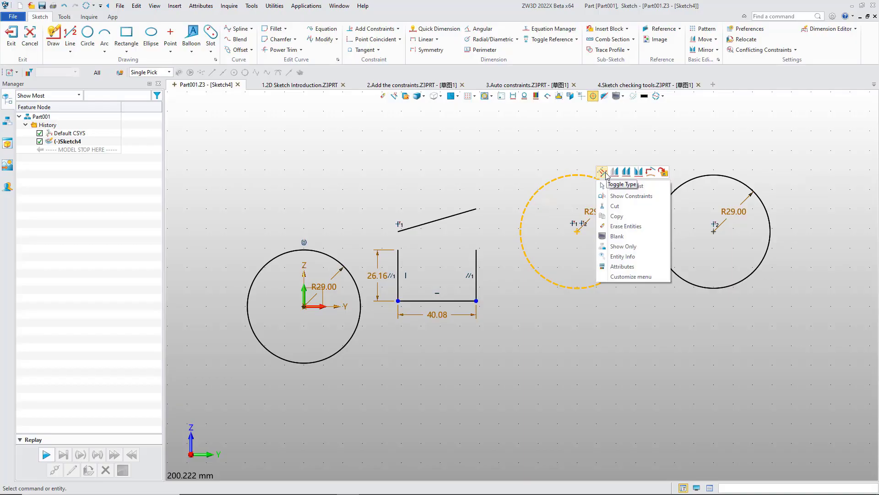
{"action": "left_click", "coordinate": [603, 173]}
{"action": "left_click", "coordinate": [695, 185]}
{"action": "right_click", "coordinate": [694, 185]}
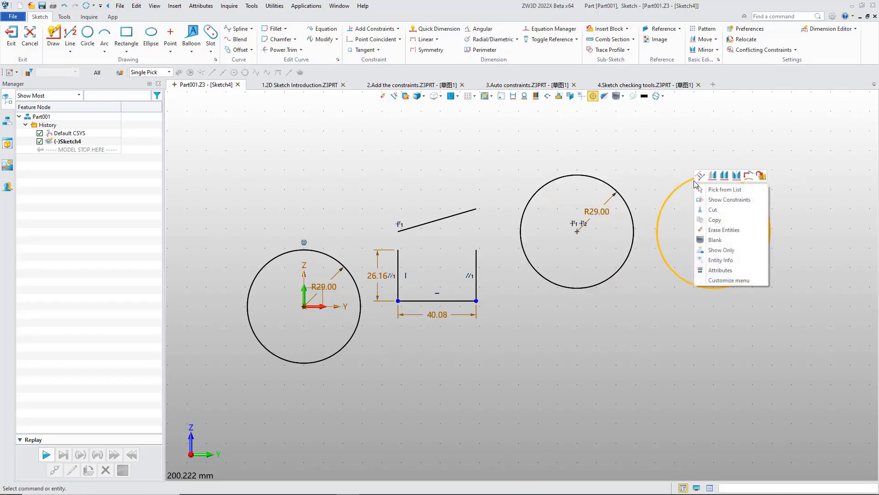
{"action": "left_click", "coordinate": [700, 175]}
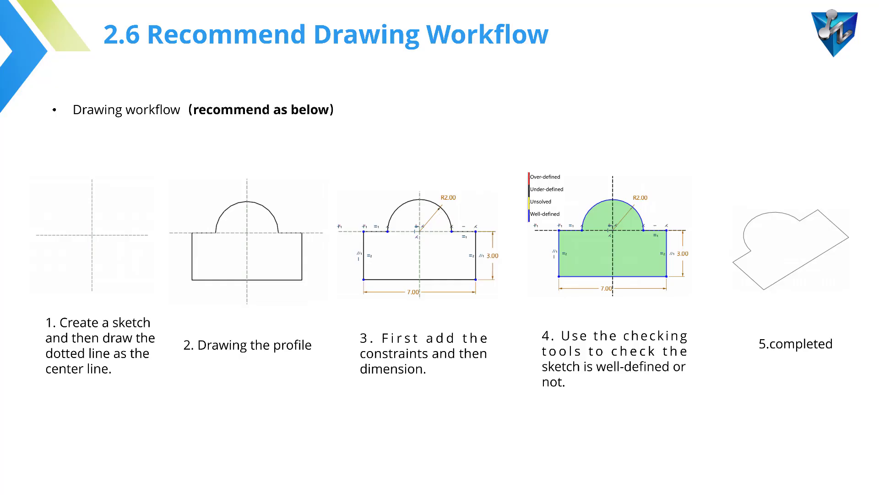
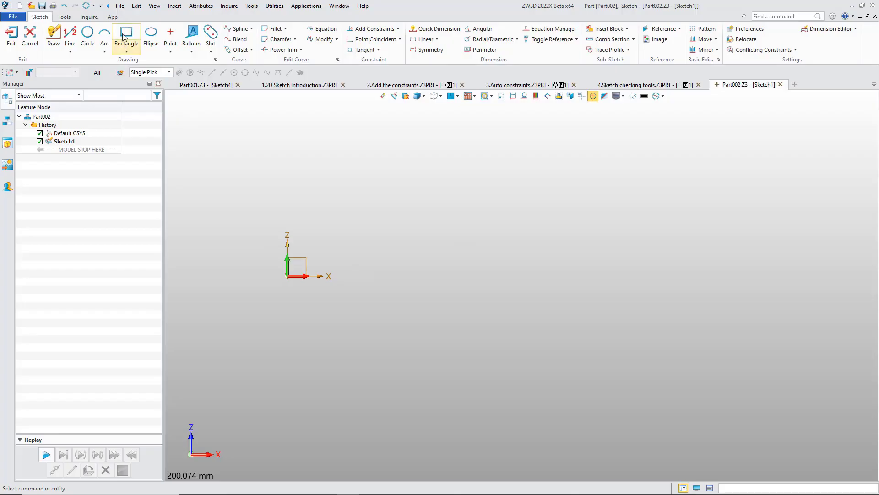
Draw a centre-based rectangle 50 mm wide and 50 mm high, centred at about 46.8, 28.1.
{"action": "left_click", "coordinate": [125, 35]}
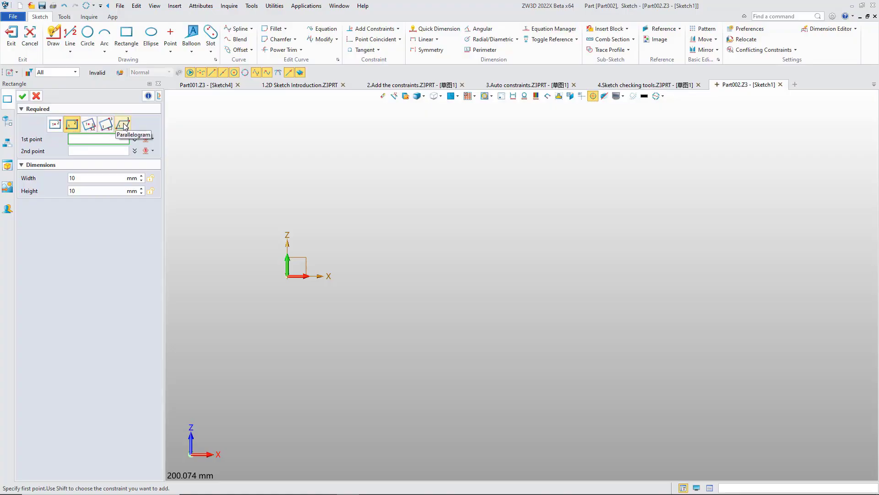
{"action": "left_click", "coordinate": [55, 124]}
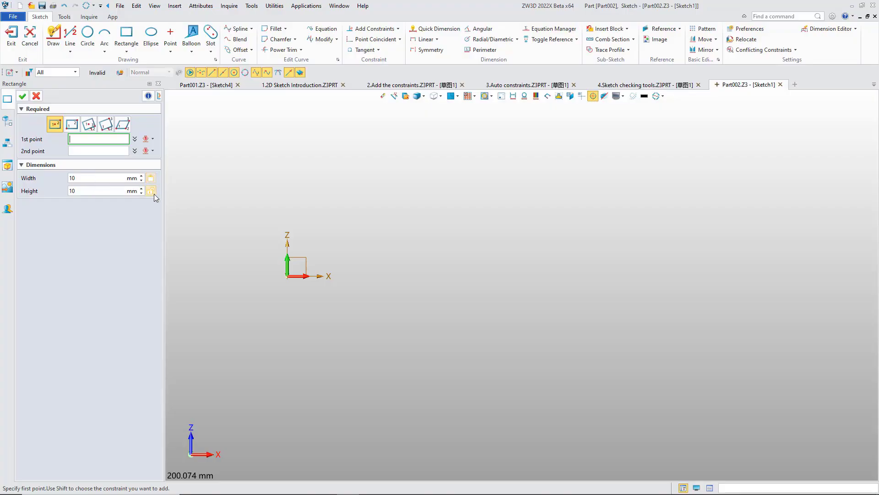
{"action": "double_click", "coordinate": [74, 177]}
{"action": "type", "text": "50"}
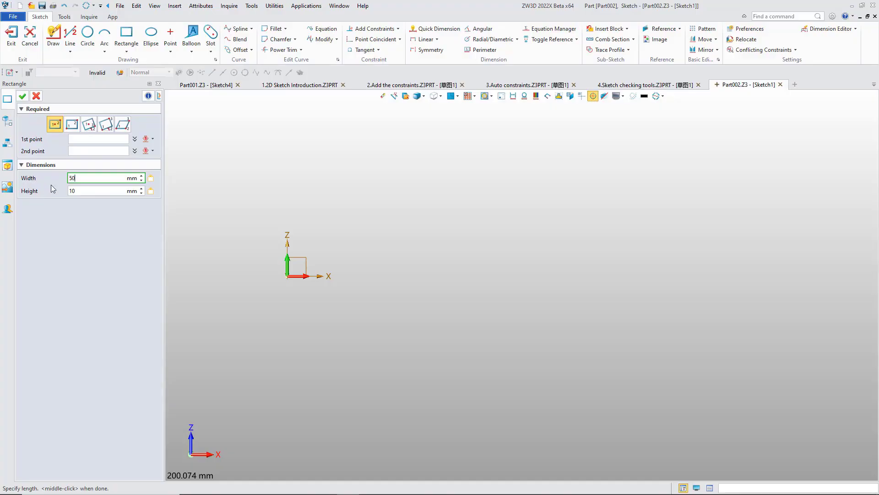
{"action": "double_click", "coordinate": [72, 190]}
{"action": "type", "text": "0"}
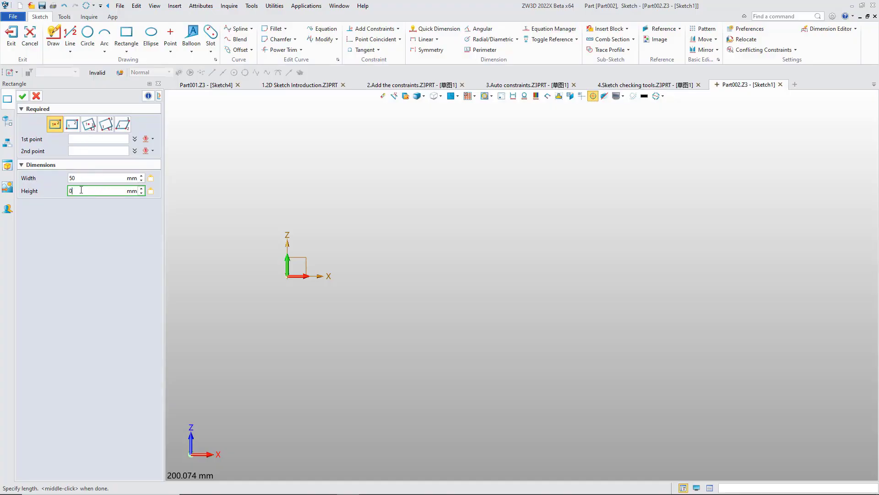
{"action": "left_click_drag", "start_coordinate": [81, 190], "coordinate": [46, 188]}
{"action": "type", "text": "50"}
{"action": "left_click", "coordinate": [91, 140]}
{"action": "left_click", "coordinate": [379, 223]}
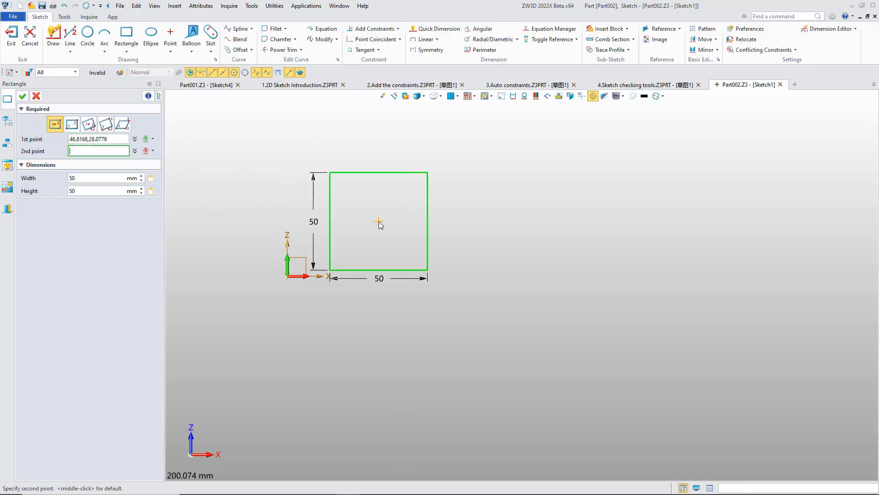
{"action": "left_click", "coordinate": [22, 95]}
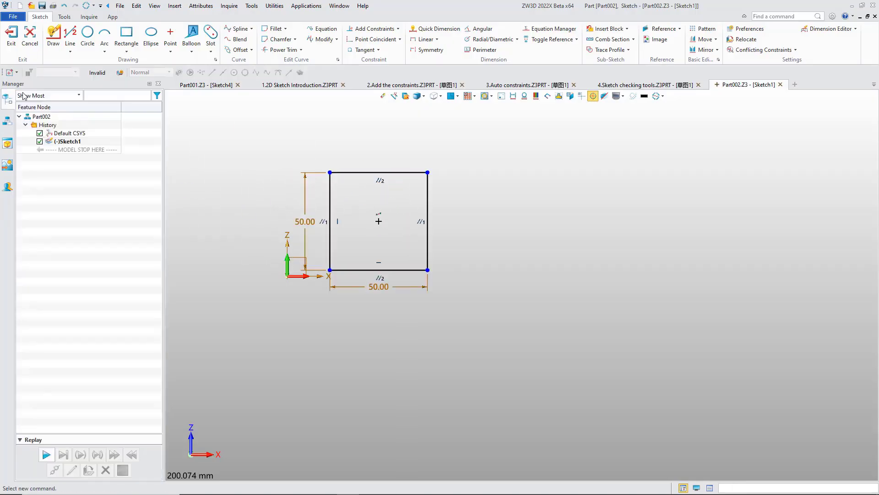
{"action": "left_click", "coordinate": [126, 34]}
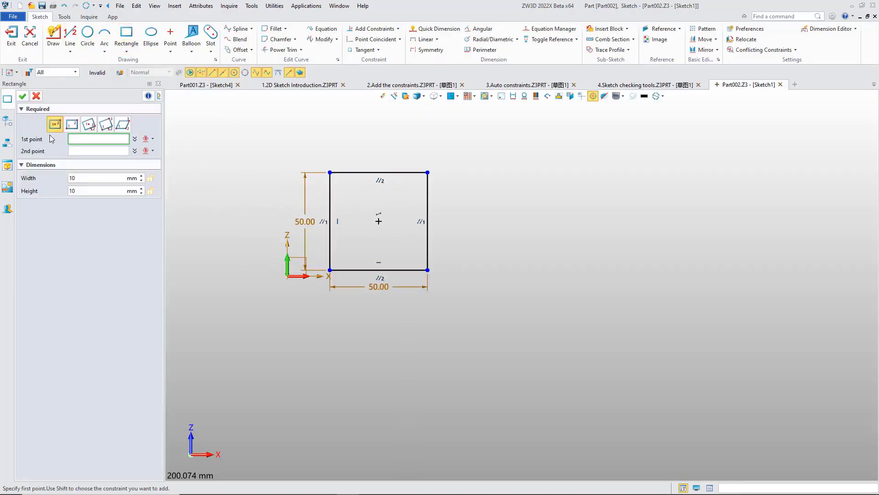
{"action": "left_click", "coordinate": [153, 138]}
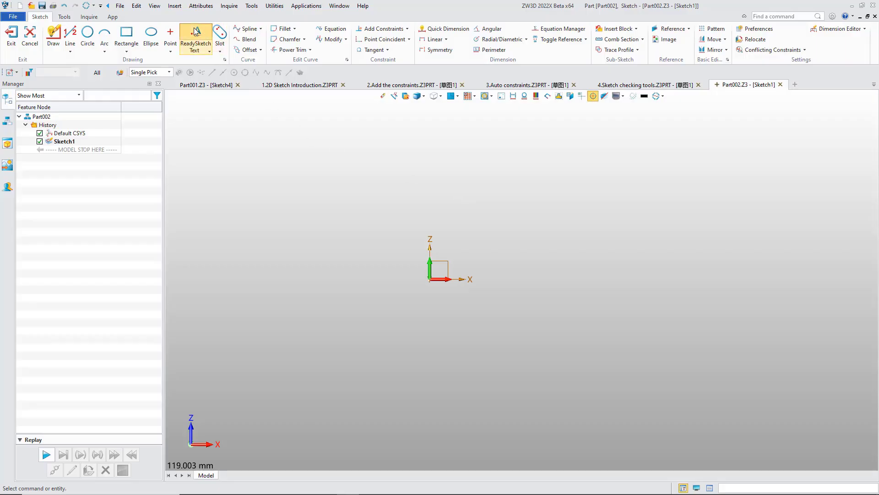
Place the ReadySketch text "Readysketch" directly above the sketch origin, at about 0, 46.3.
{"action": "left_click", "coordinate": [195, 37]}
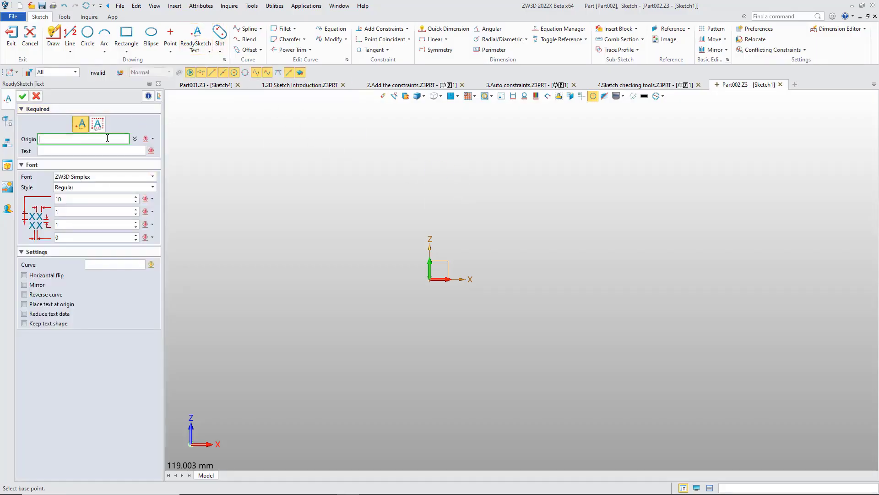
{"action": "middle_click_drag", "start_coordinate": [425, 133], "coordinate": [381, 196]}
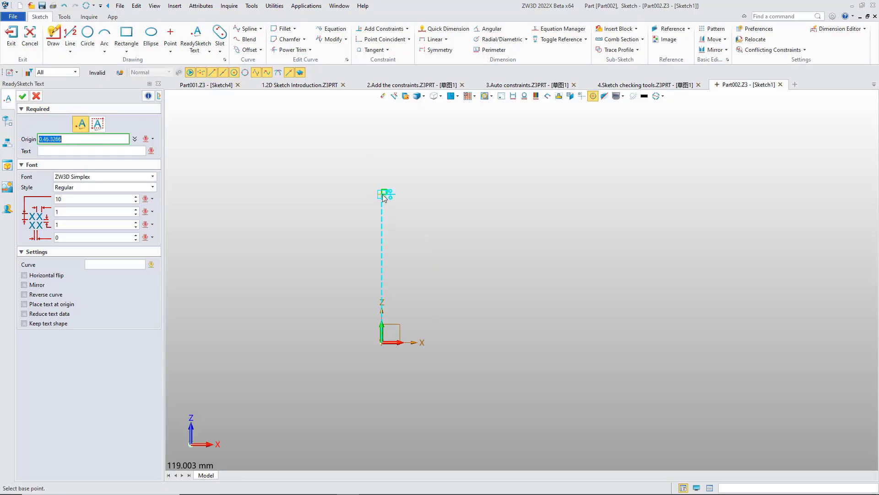
{"action": "left_click", "coordinate": [383, 194]}
{"action": "type", "text": "Ready"}
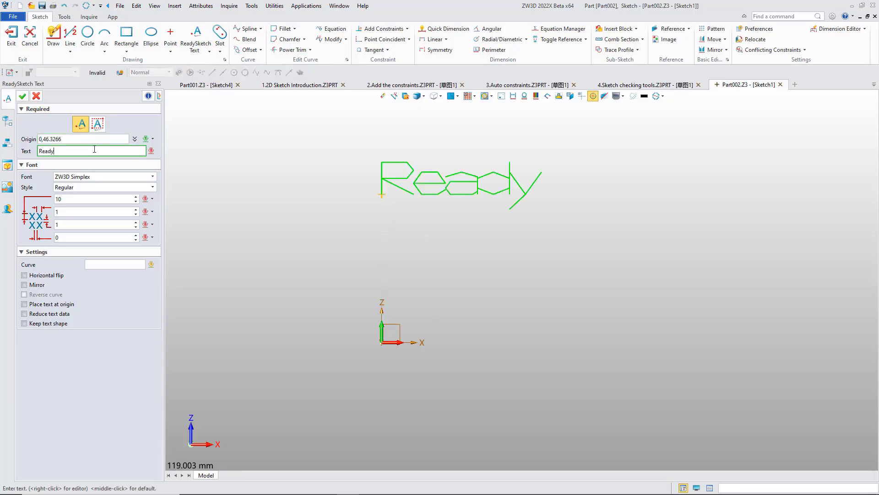
{"action": "type", "text": "skect"}
{"action": "key", "text": "BackSpace"}
{"action": "key", "text": "BackSpace"}
{"action": "type", "text": "t"}
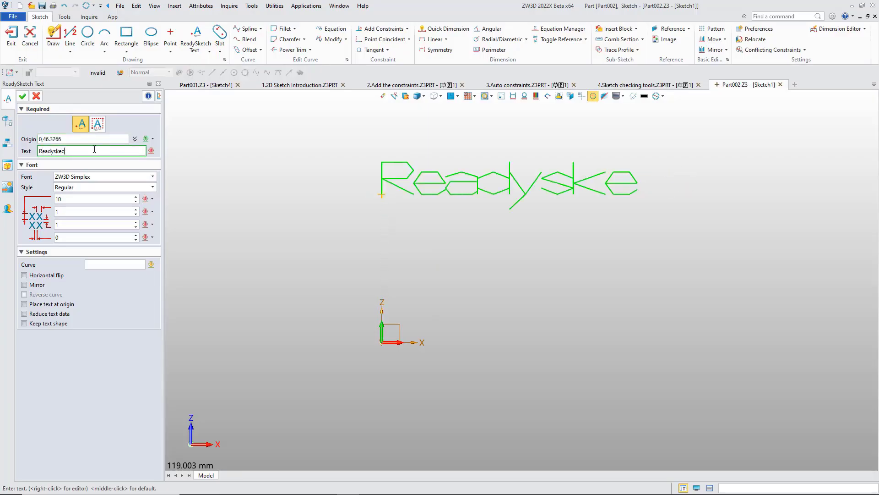
{"action": "key", "text": "BackSpace"}
{"action": "type", "text": "tch"}
Set the font of the "Readysketch" text to Arial and finish the text.
{"action": "left_click", "coordinate": [106, 177]}
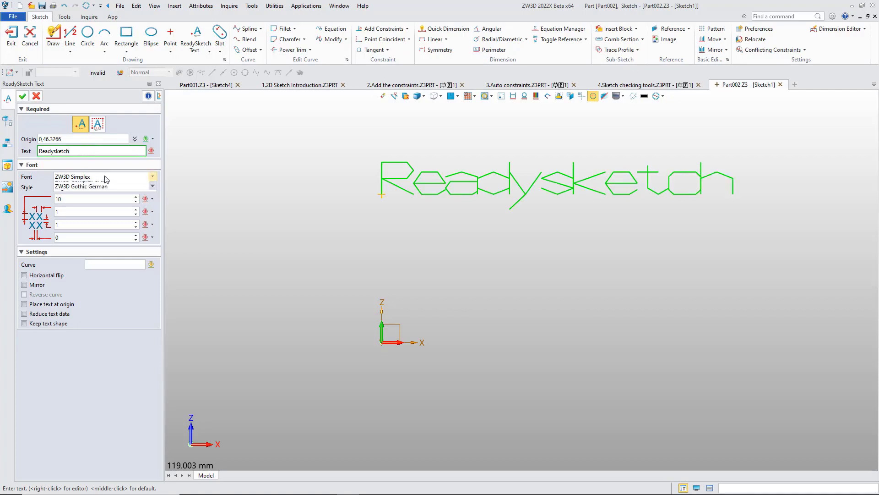
{"action": "left_click", "coordinate": [136, 226]}
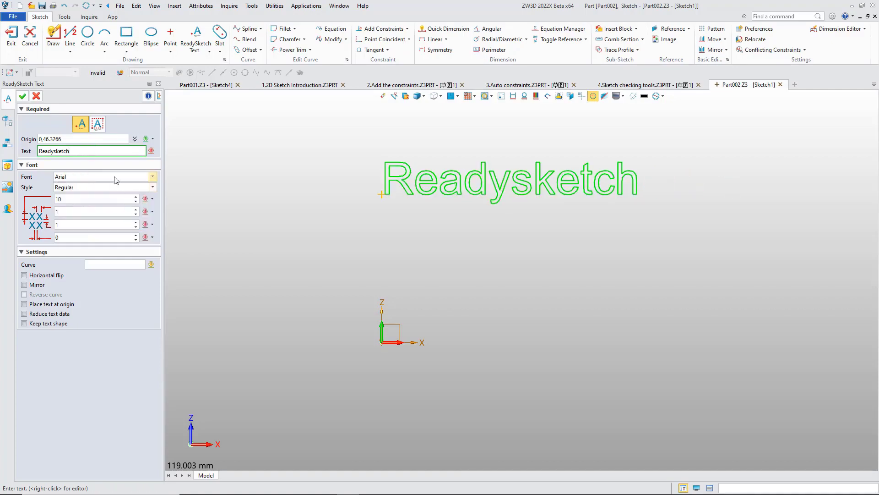
{"action": "left_click", "coordinate": [23, 95]}
Add the plain text "Text" below the Readysketch lettering, starting at about 0, 27.3.
{"action": "left_click", "coordinate": [197, 50]}
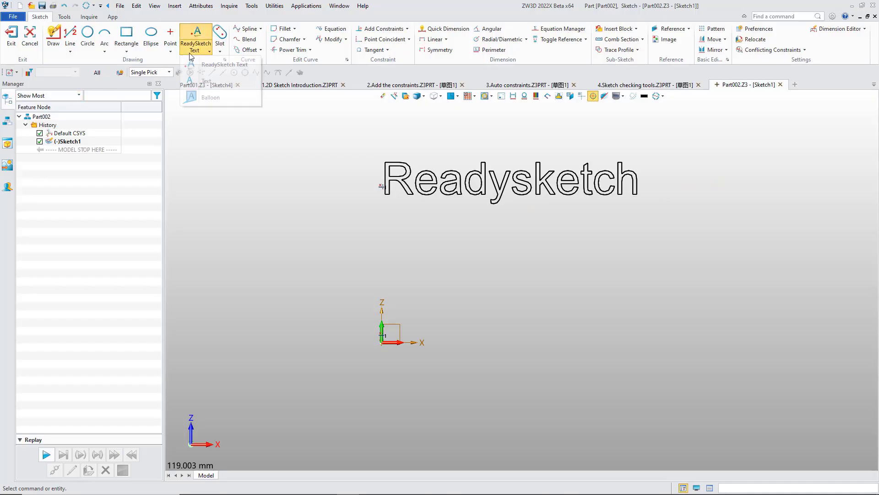
{"action": "left_click", "coordinate": [206, 83]}
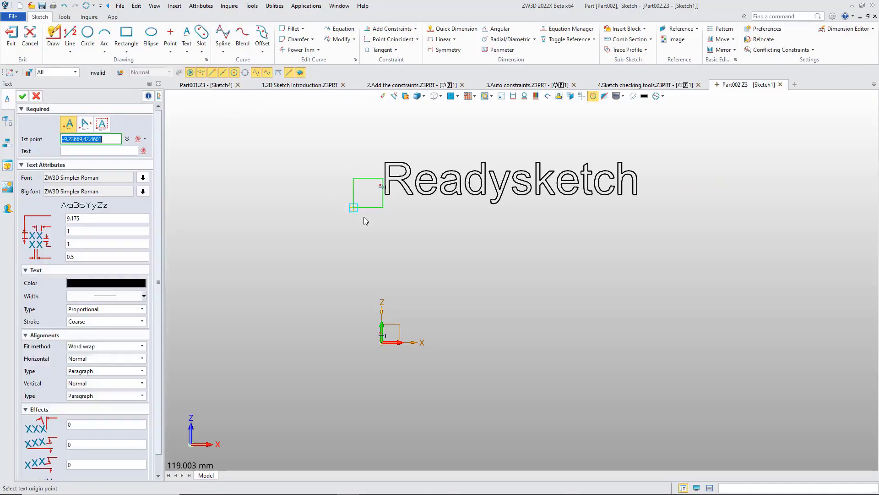
{"action": "left_click", "coordinate": [381, 255]}
{"action": "type", "text": "Test"}
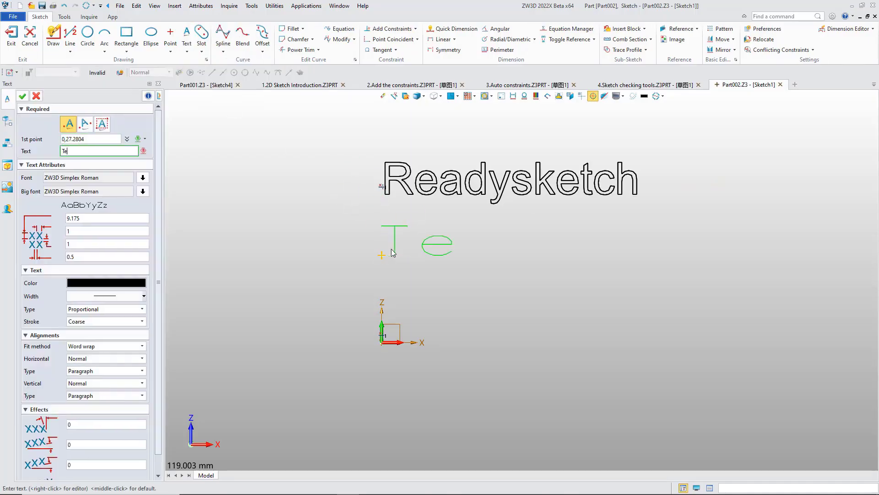
{"action": "key", "text": "BackSpace"}
{"action": "key", "text": "BackSpace"}
{"action": "type", "text": "xt"}
{"action": "left_click", "coordinate": [22, 96]}
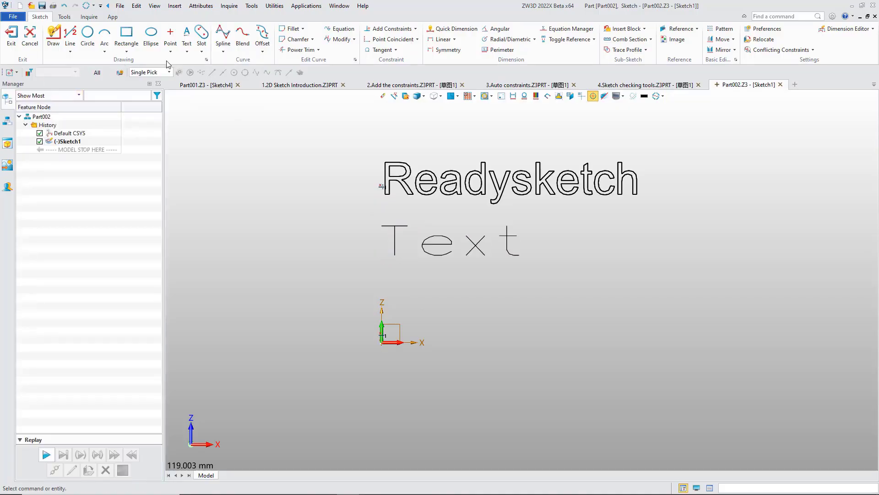
Add a balloon note reading "Ballon" just above the sketch origin, at about 2.8, 8.5.
{"action": "left_click", "coordinate": [186, 51]}
{"action": "left_click", "coordinate": [207, 98]}
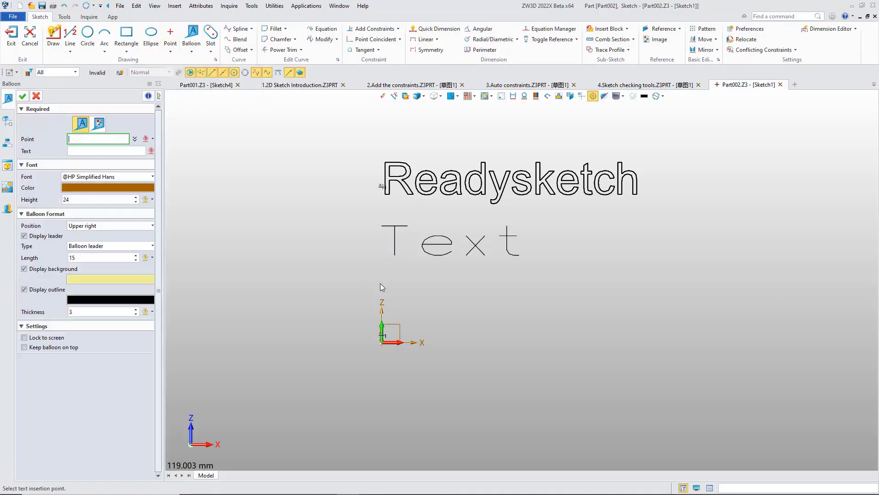
{"action": "left_click", "coordinate": [390, 315]}
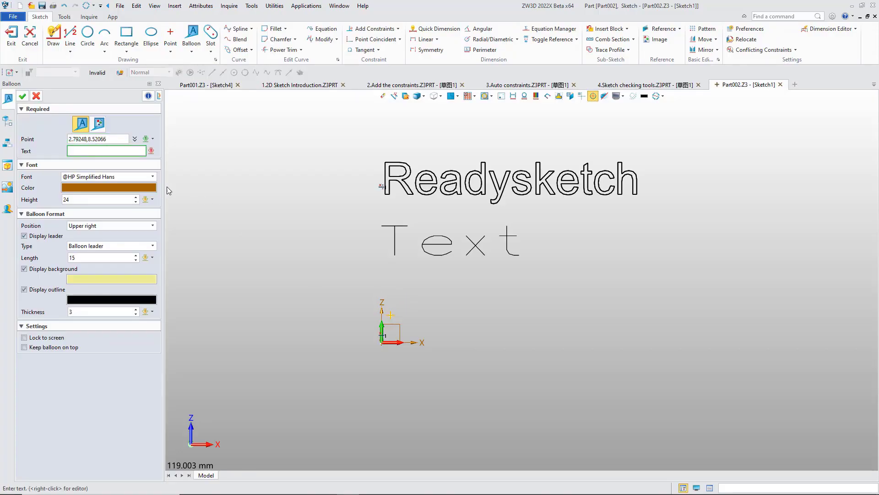
{"action": "type", "text": "Ballon"}
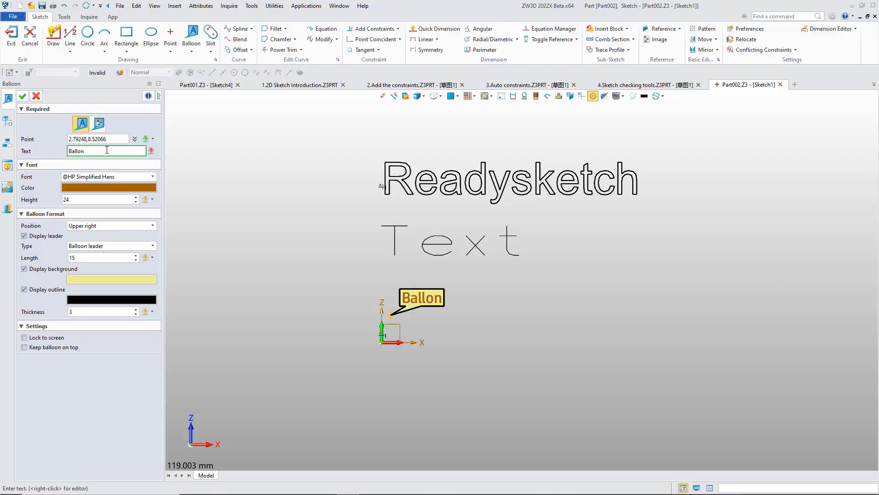
{"action": "left_click", "coordinate": [22, 96]}
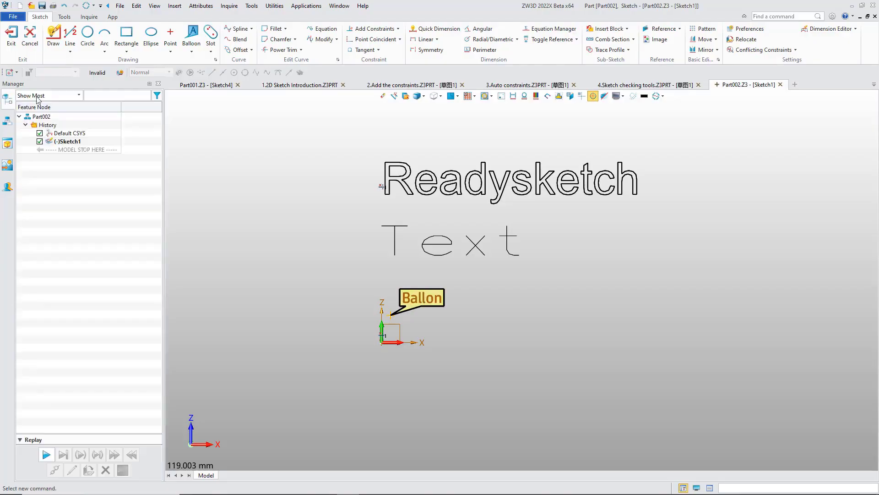
Exit the sketch and extrude it from 0 to 15 mm to turn the Readysketch lettering into a solid.
{"action": "left_click", "coordinate": [14, 40]}
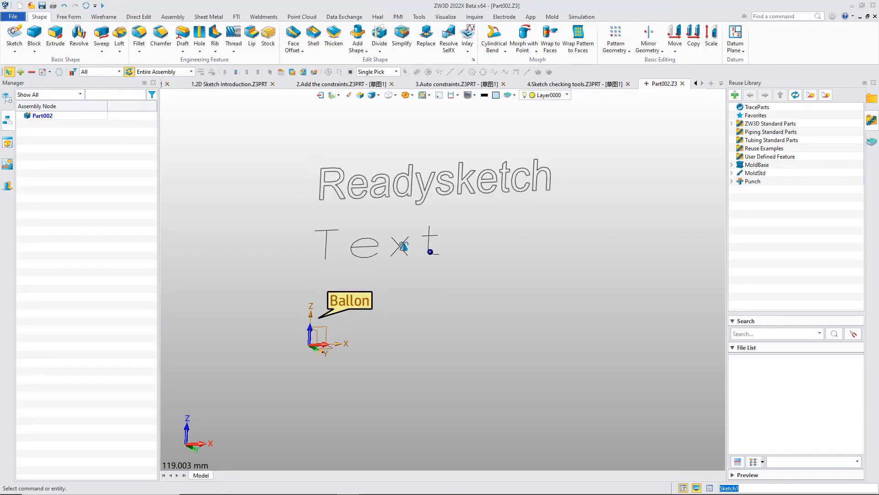
{"action": "left_click", "coordinate": [54, 38]}
{"action": "left_click", "coordinate": [358, 218]}
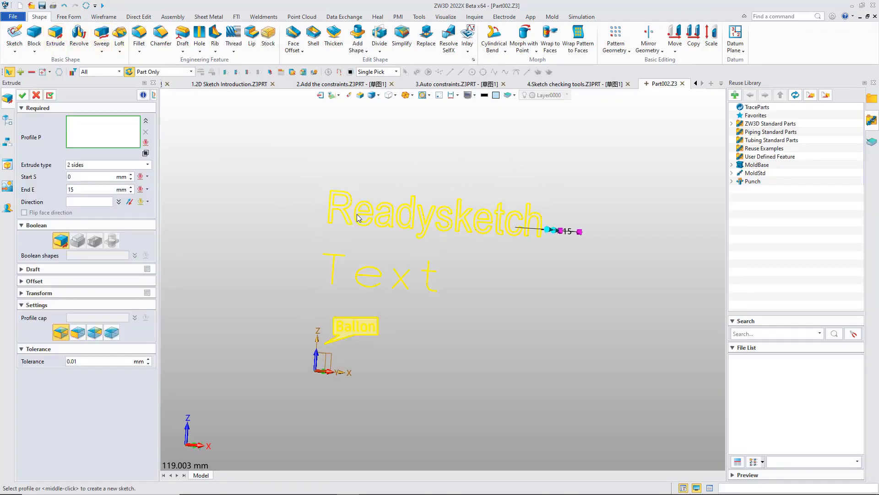
{"action": "mouse_move", "coordinate": [472, 181]}
{"action": "right_mouse_down"}
{"action": "mouse_move", "coordinate": [469, 165]}
{"action": "mouse_move", "coordinate": [475, 178]}
{"action": "right_mouse_up"}
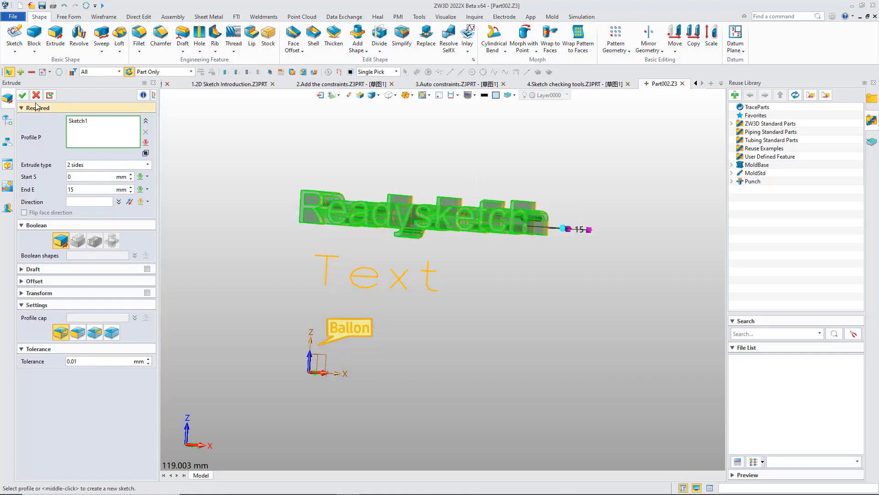
{"action": "left_click", "coordinate": [22, 95]}
{"action": "right_click_drag", "start_coordinate": [303, 306], "coordinate": [320, 339]}
{"action": "middle_click_drag", "start_coordinate": [320, 338], "coordinate": [361, 297]}
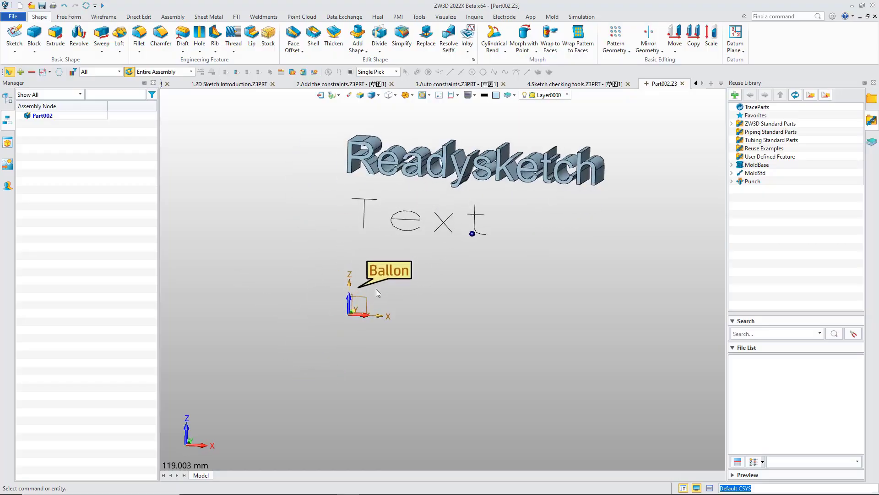
{"action": "scroll", "coordinate": [386, 287], "scroll_direction": "up", "scroll_amount": 6}
{"action": "scroll", "coordinate": [337, 296], "scroll_direction": "down", "scroll_amount": 3}
{"action": "mouse_move", "coordinate": [330, 308]}
{"action": "right_mouse_down"}
{"action": "mouse_move", "coordinate": [324, 334]}
{"action": "mouse_move", "coordinate": [362, 263]}
{"action": "mouse_move", "coordinate": [365, 321]}
{"action": "mouse_move", "coordinate": [338, 192]}
{"action": "mouse_move", "coordinate": [269, 181]}
{"action": "mouse_move", "coordinate": [357, 197]}
{"action": "mouse_move", "coordinate": [370, 247]}
{"action": "right_mouse_up"}
{"action": "scroll", "coordinate": [370, 247], "scroll_direction": "up", "scroll_amount": 3}
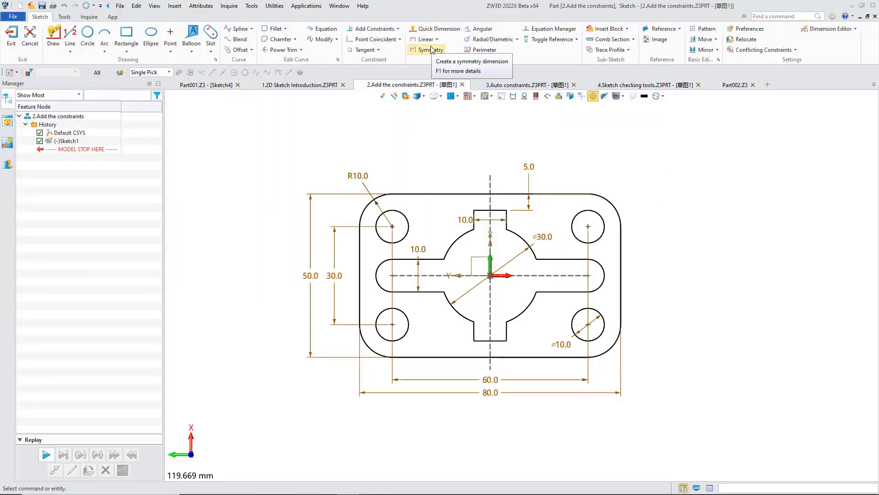
Look through the available sketch constraint types: general and automatic, point-based, and line or curve constraints such as Horizontal, Collinear and Tangent.
{"action": "left_click", "coordinate": [398, 28]}
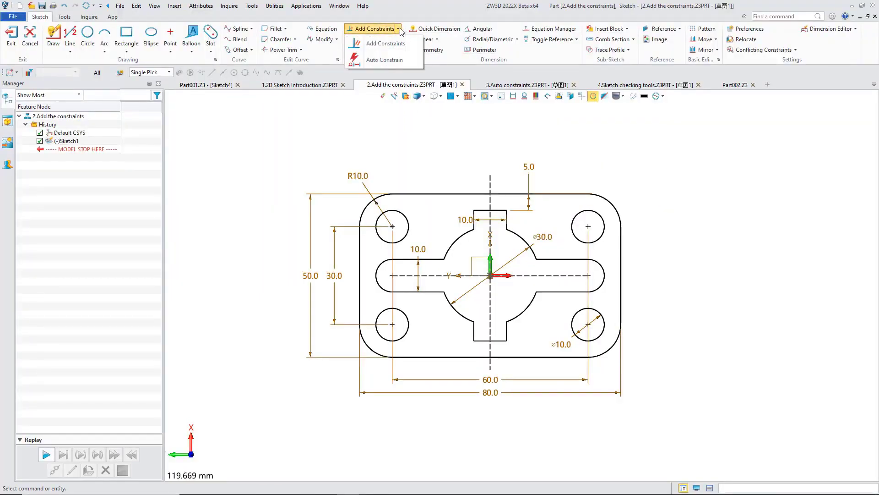
{"action": "left_click", "coordinate": [397, 28]}
{"action": "left_click", "coordinate": [400, 41]}
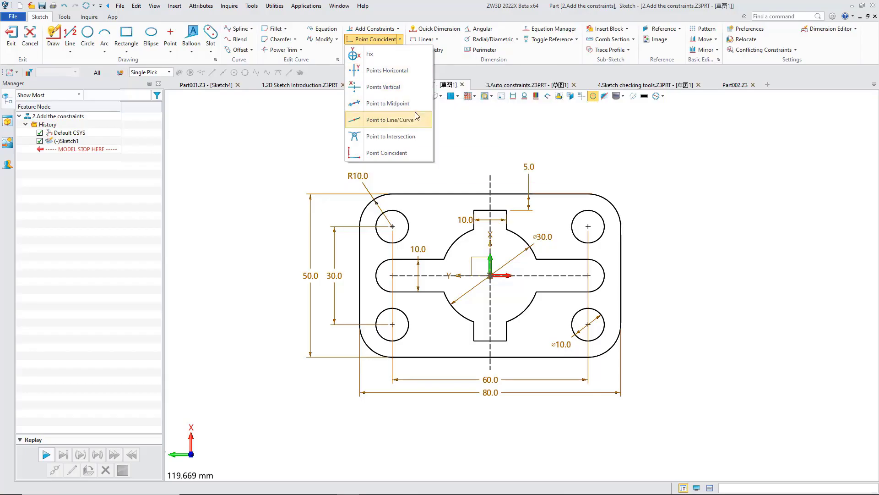
{"action": "left_click", "coordinate": [456, 130]}
{"action": "left_click", "coordinate": [378, 50]}
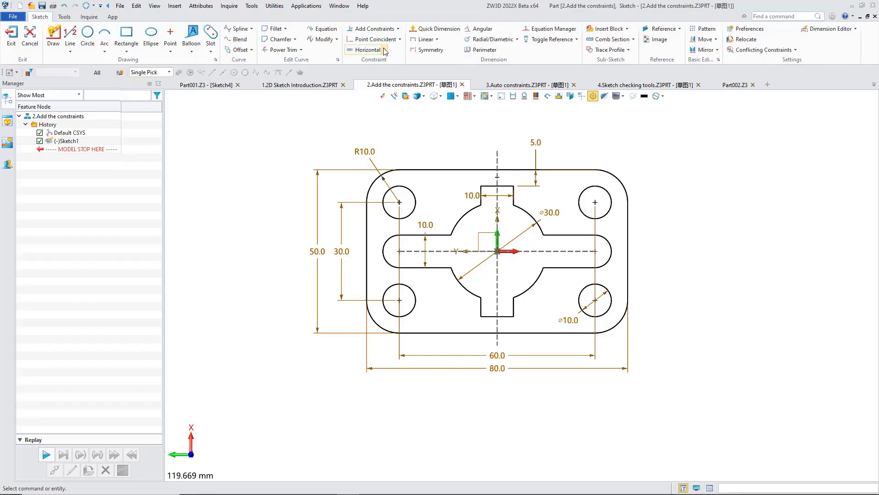
{"action": "left_click", "coordinate": [384, 49]}
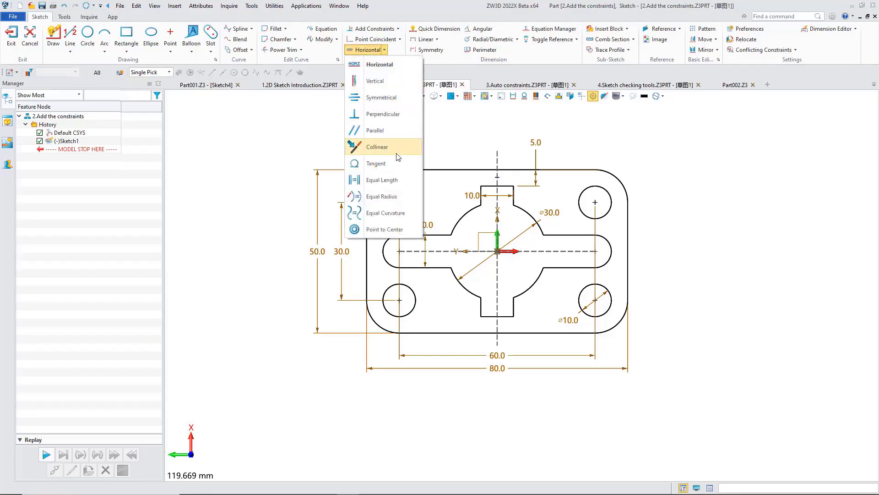
Add a Tangent constraint between the plate's upper-left corner arc and its top edge line.
{"action": "left_click", "coordinate": [399, 166]}
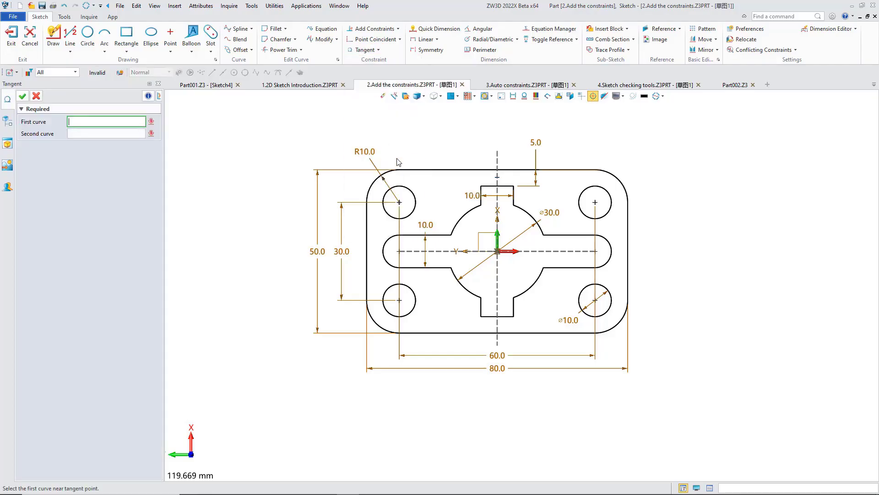
{"action": "scroll", "coordinate": [384, 174], "scroll_direction": "up", "scroll_amount": 2}
{"action": "left_click", "coordinate": [385, 177]}
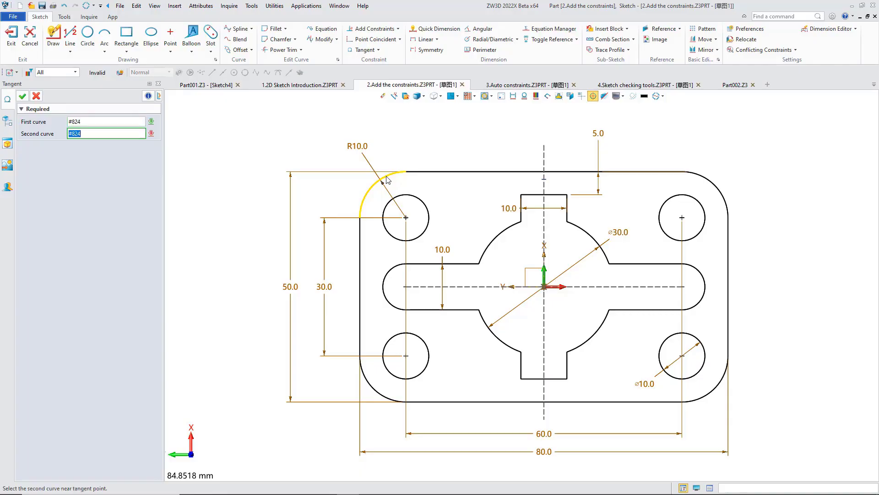
{"action": "left_click", "coordinate": [450, 172]}
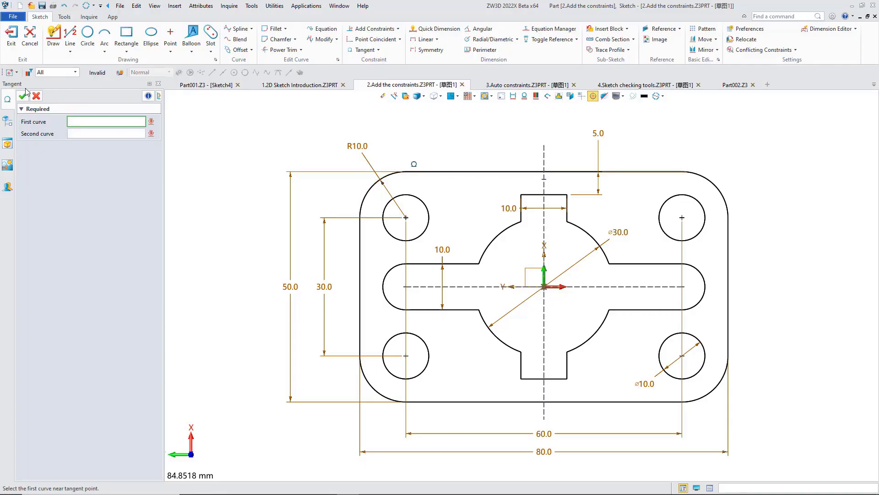
{"action": "left_click", "coordinate": [22, 96]}
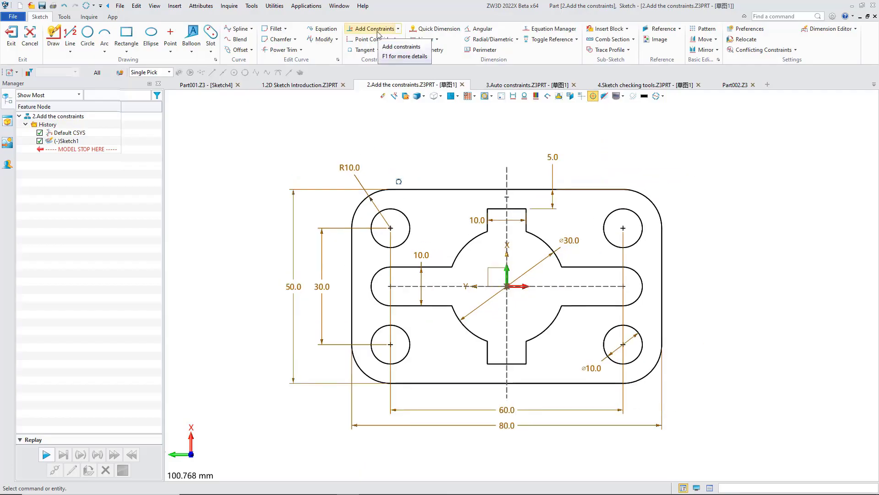
Use Add Constraints to make the plate's top edge line and upper-right corner arc tangent, and close the command.
{"action": "left_click", "coordinate": [371, 32]}
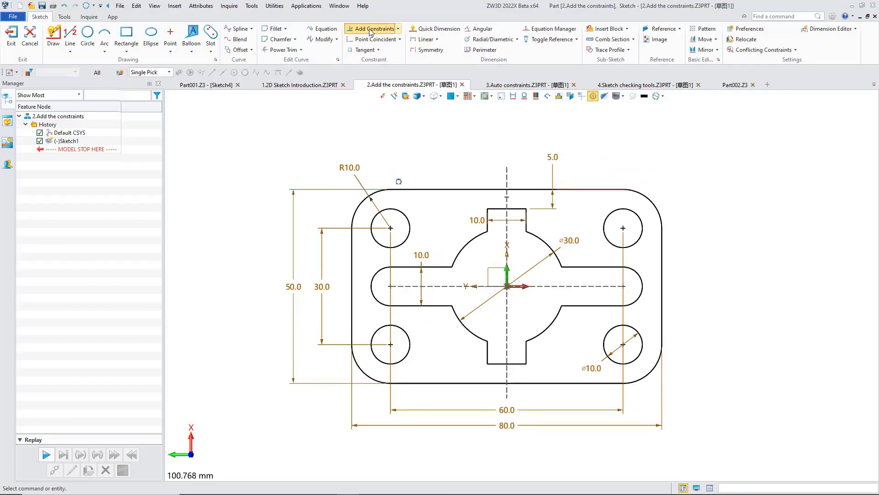
{"action": "left_click", "coordinate": [609, 189]}
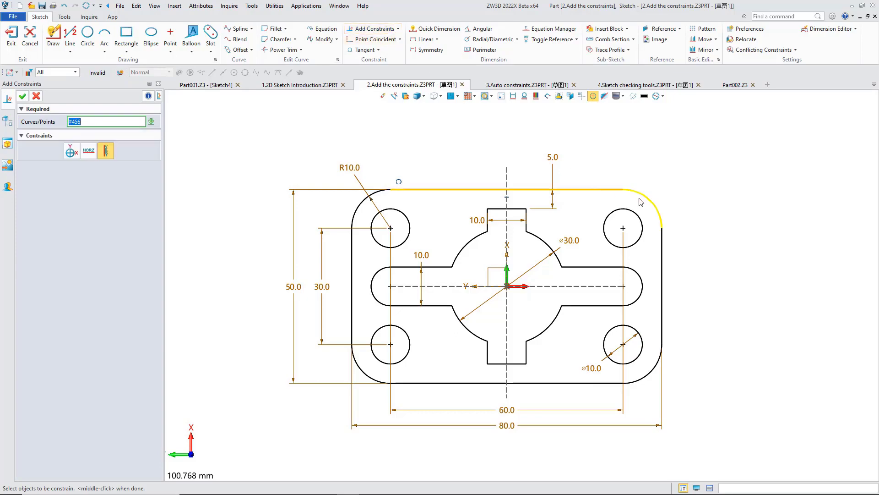
{"action": "left_click", "coordinate": [643, 200]}
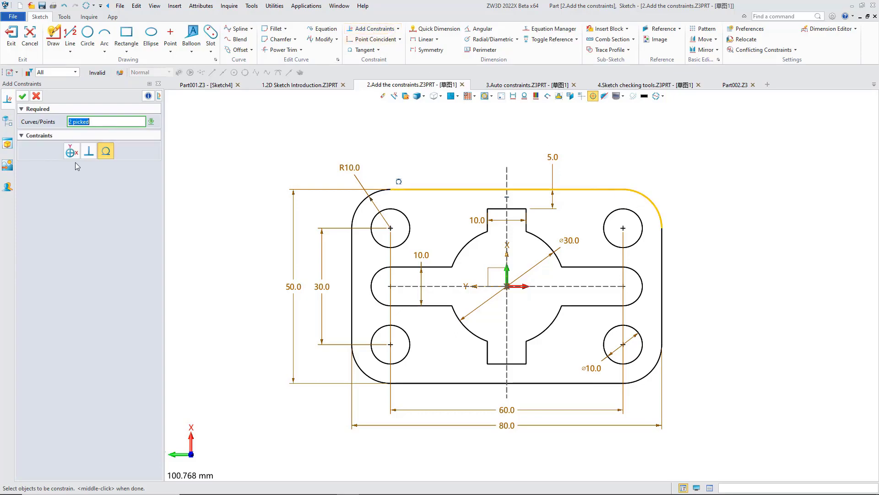
{"action": "left_click", "coordinate": [107, 152]}
{"action": "left_click", "coordinate": [22, 95]}
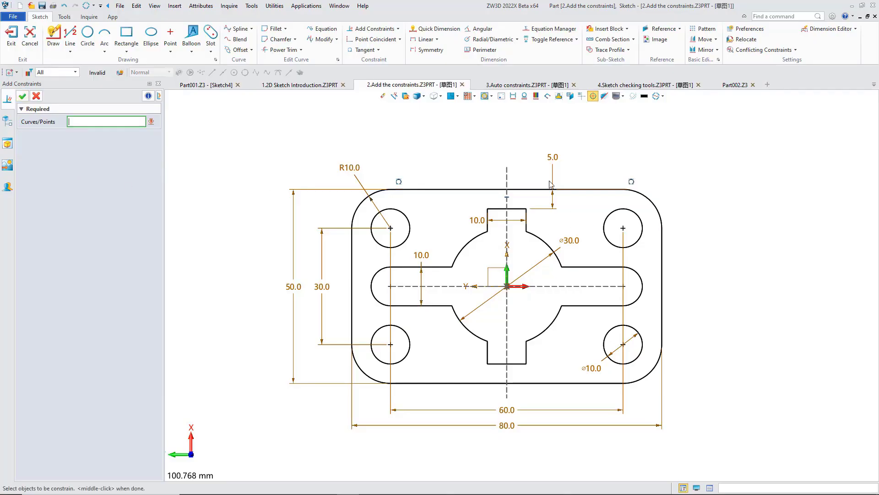
{"action": "scroll", "coordinate": [617, 180], "scroll_direction": "up", "scroll_amount": 1}
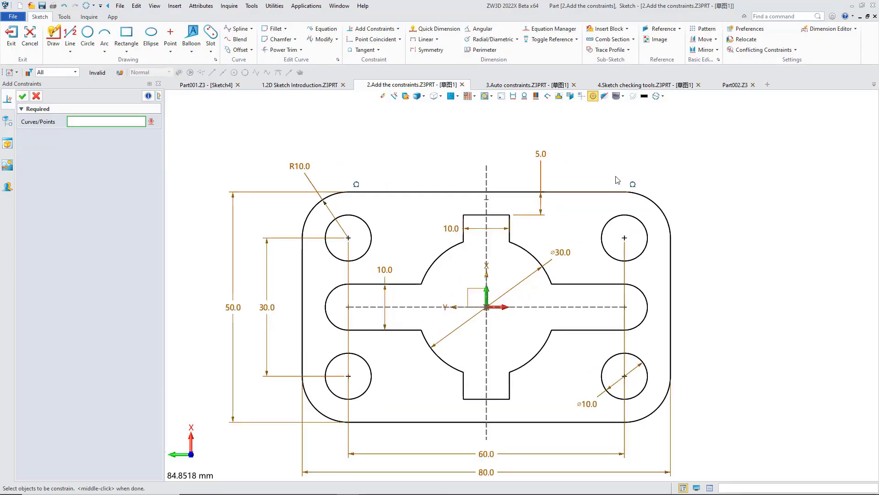
{"action": "left_click", "coordinate": [36, 95]}
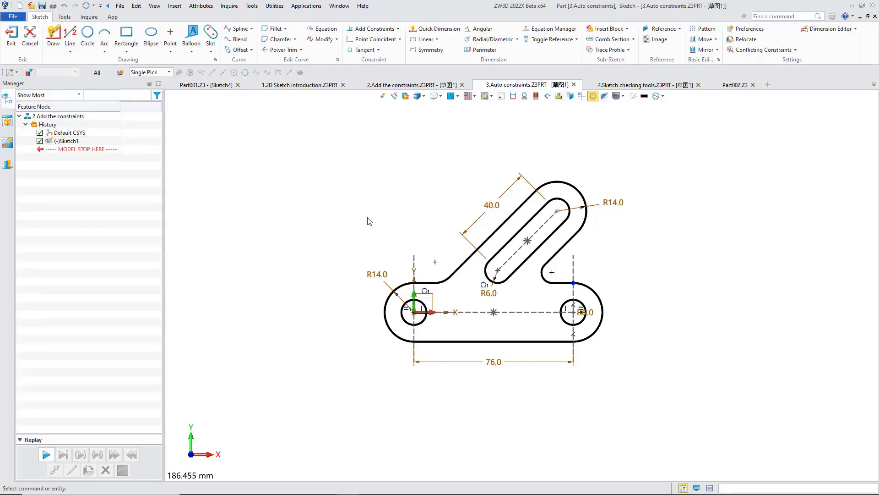
In the 3.Auto constraints sketch, run Auto Constrain on all entities with the left hole's centre as base point and dimension creation enabled.
{"action": "left_click", "coordinate": [398, 28]}
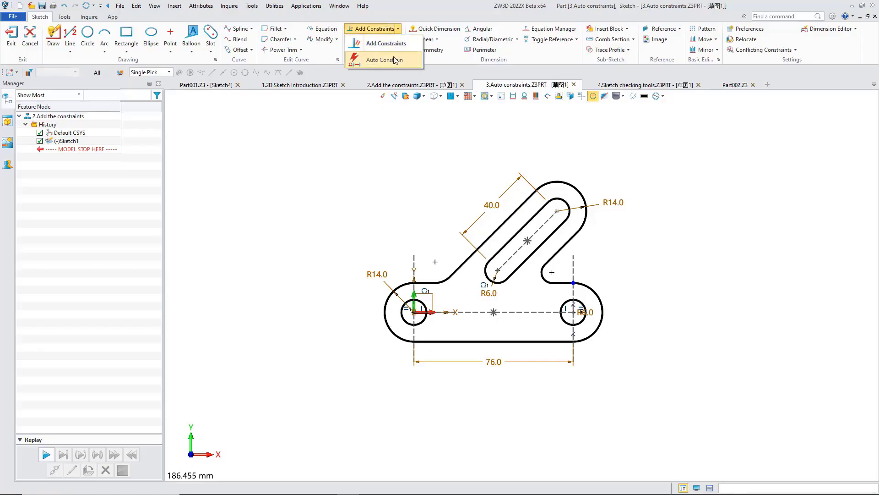
{"action": "left_click", "coordinate": [394, 59]}
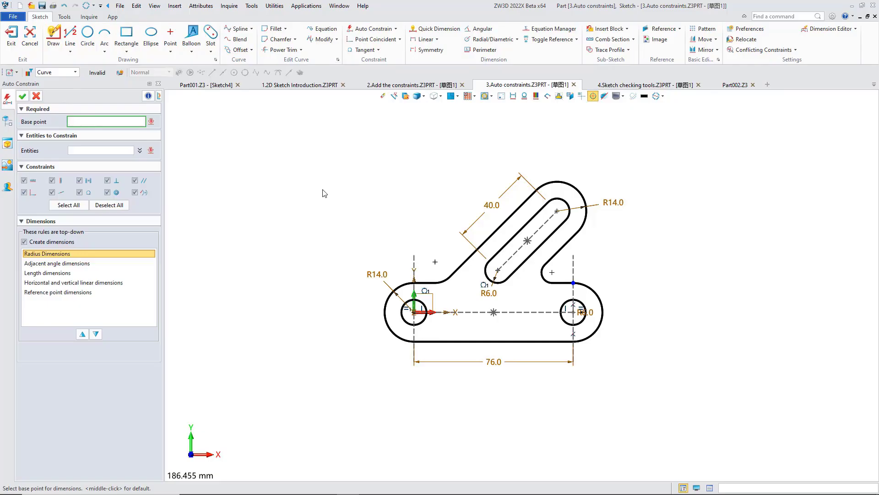
{"action": "left_click", "coordinate": [415, 312]}
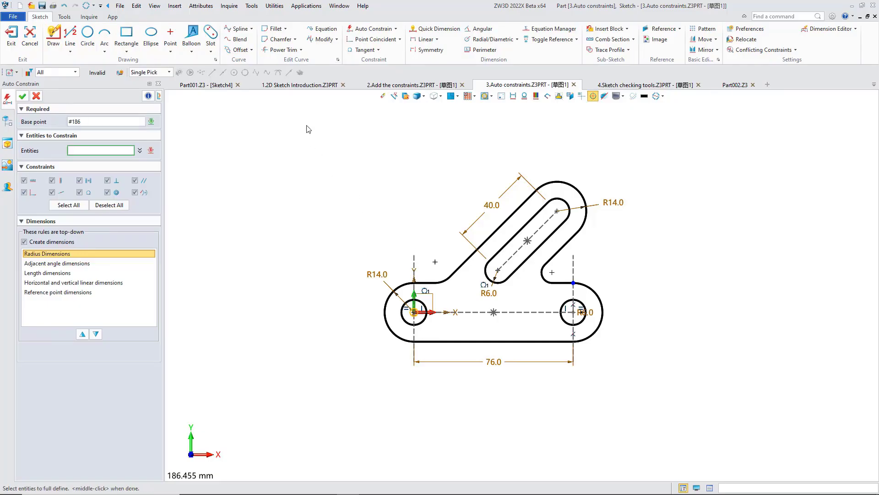
{"action": "left_click_drag", "start_coordinate": [303, 122], "coordinate": [688, 401]}
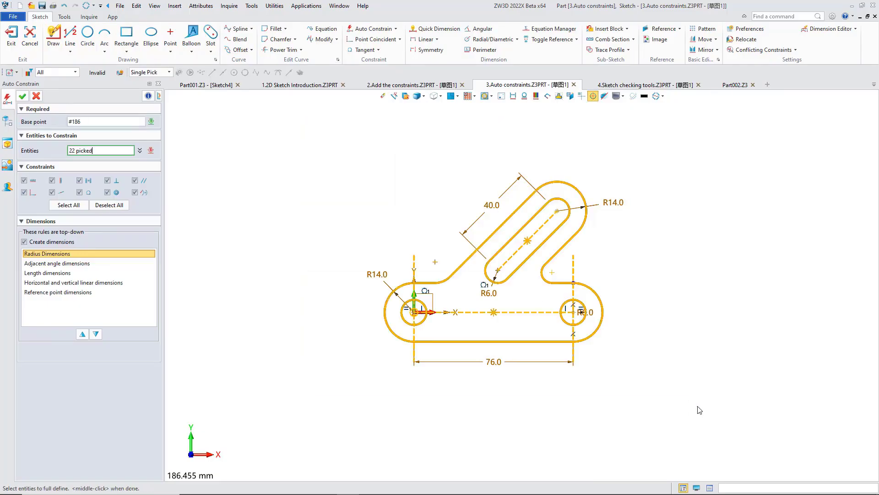
{"action": "left_click", "coordinate": [24, 96]}
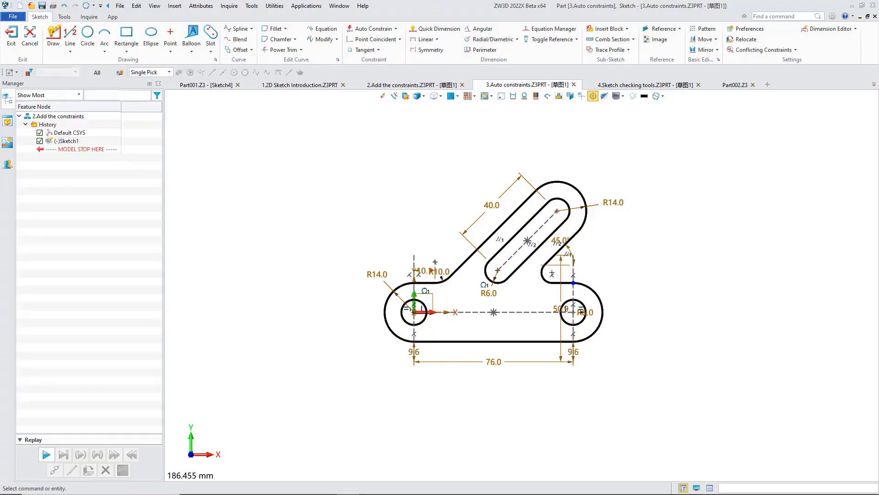
Display the sketch's constraint status by colour to check whether the auto-constrained geometry is fully defined.
{"action": "left_click", "coordinate": [536, 96]}
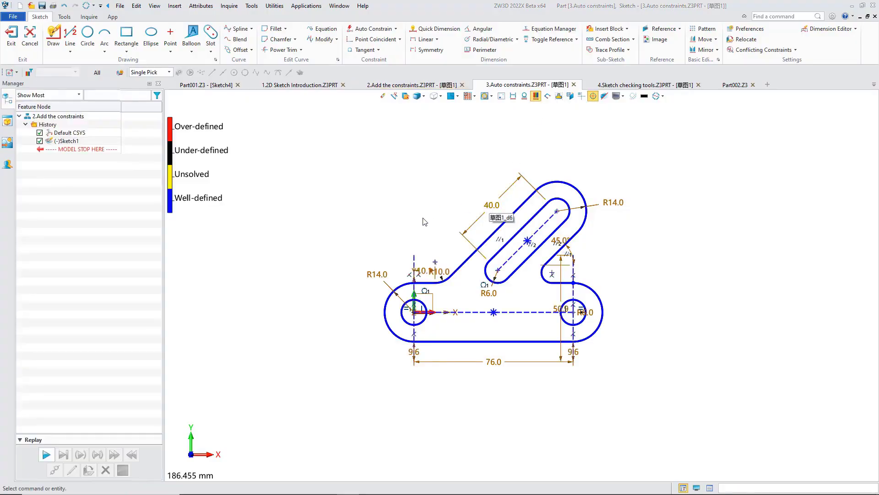
{"action": "left_click", "coordinate": [537, 97]}
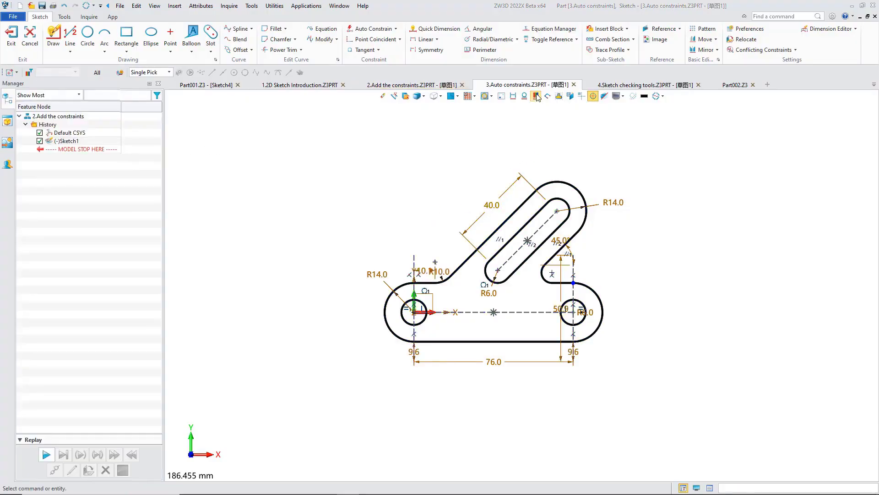
{"action": "left_click", "coordinate": [537, 97]}
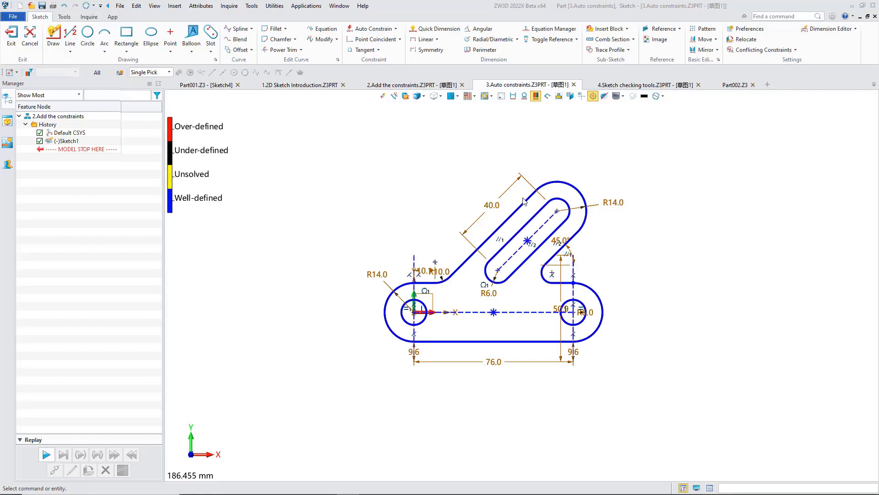